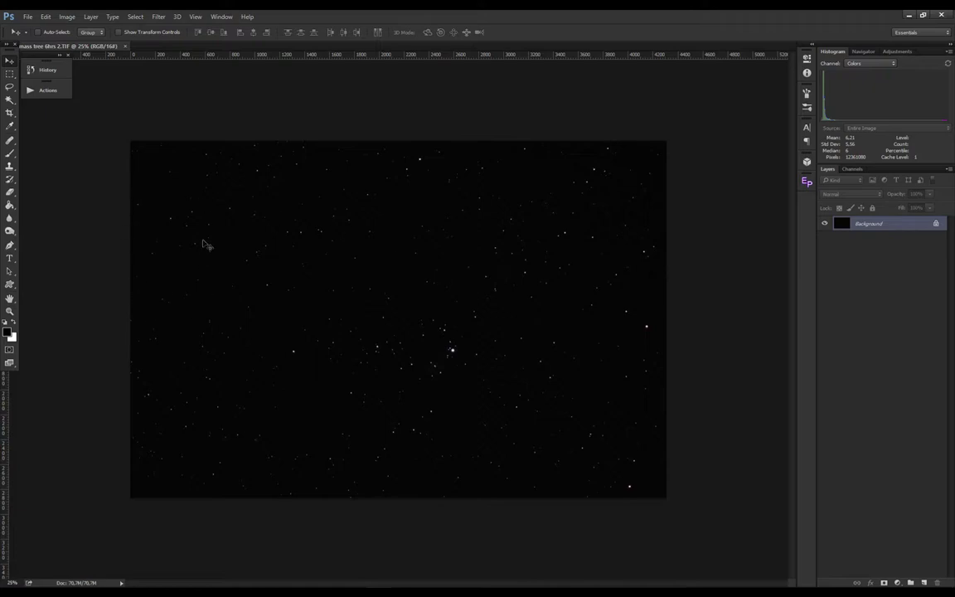
- Run the Levels Stretch action, accepting midtone 3.08, black point 29 and white point 241
left_click(48, 93)
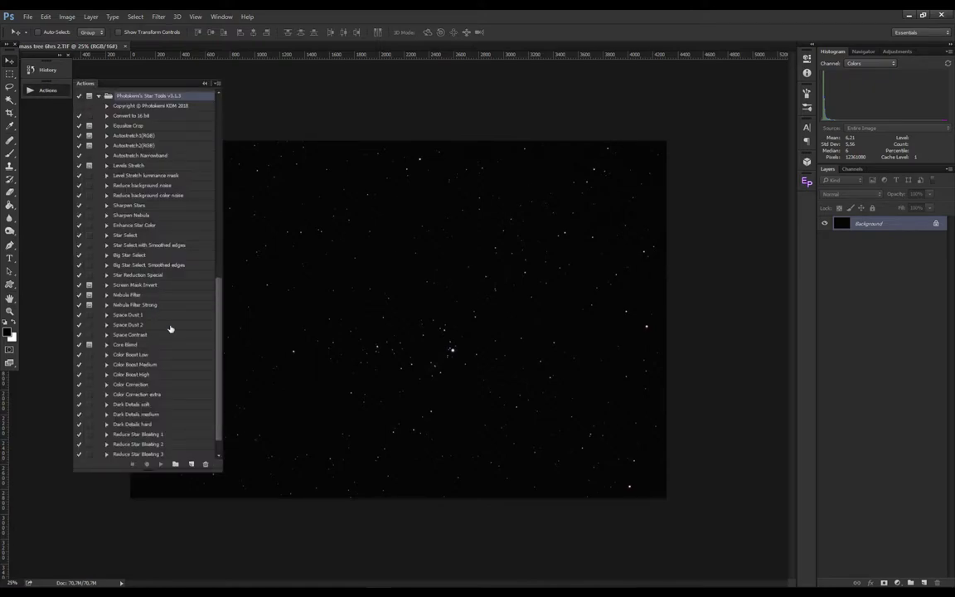
left_click(126, 164)
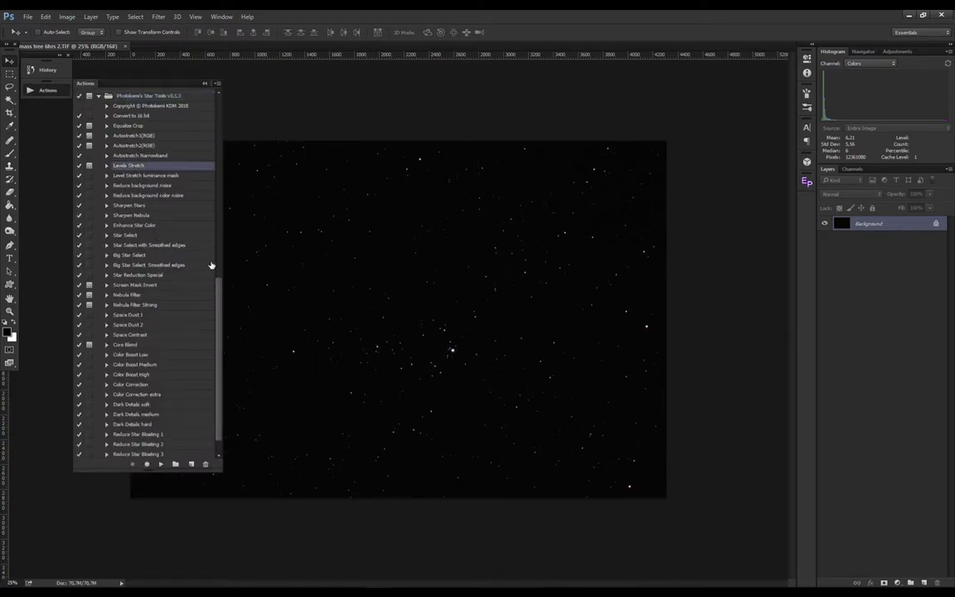
left_click(165, 465)
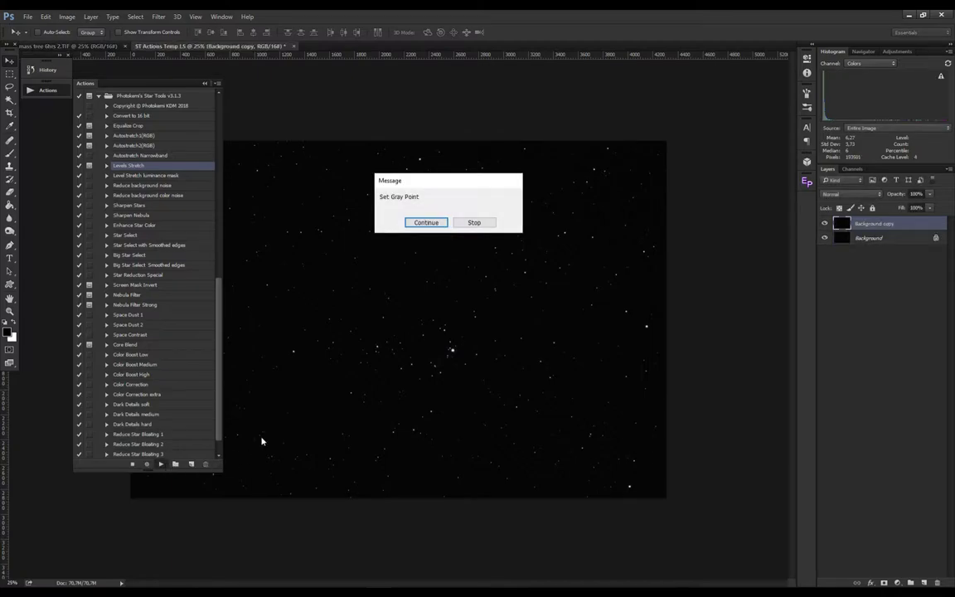
left_click(426, 223)
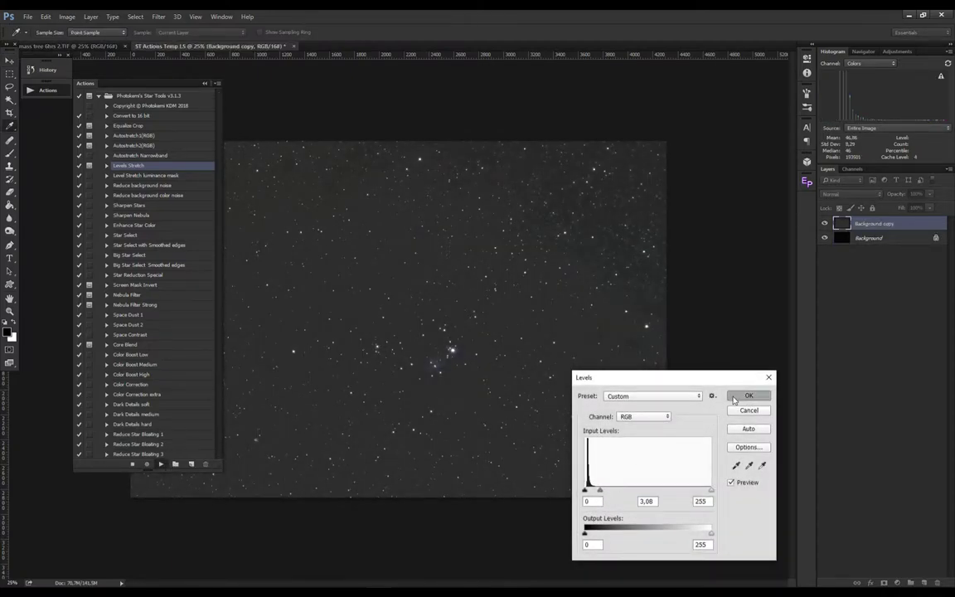
left_click(749, 395)
left_click(440, 224)
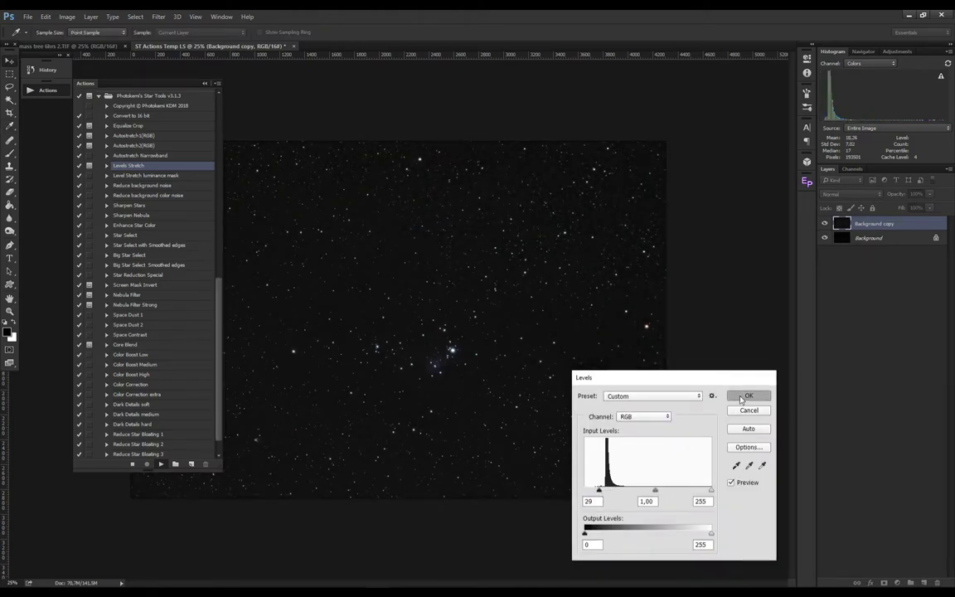
left_click(748, 395)
left_click(437, 228)
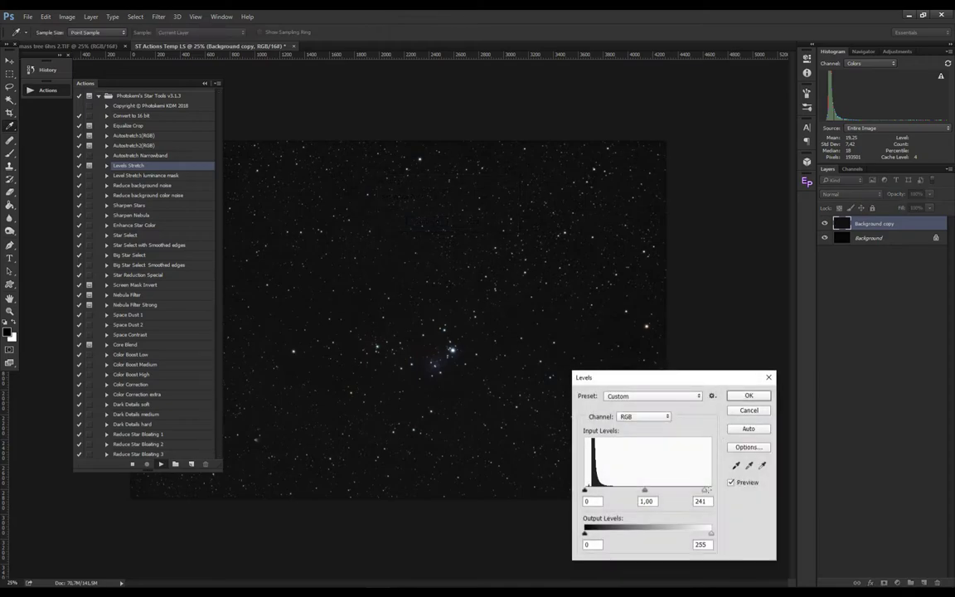
left_click(756, 394)
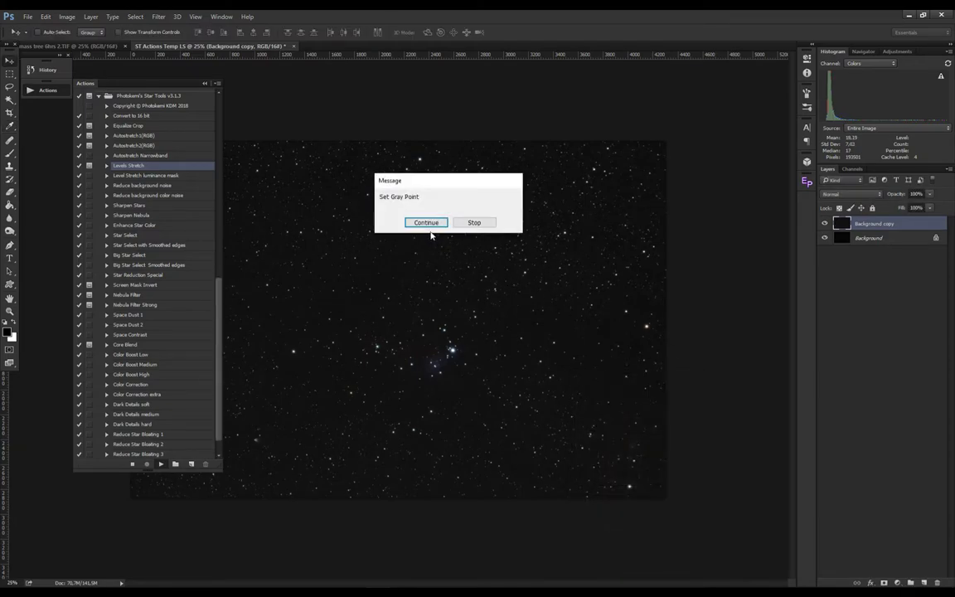
- Finish the stretch with a 1.85 midtone gamma and the black point raised from 15 to 23
left_click(430, 226)
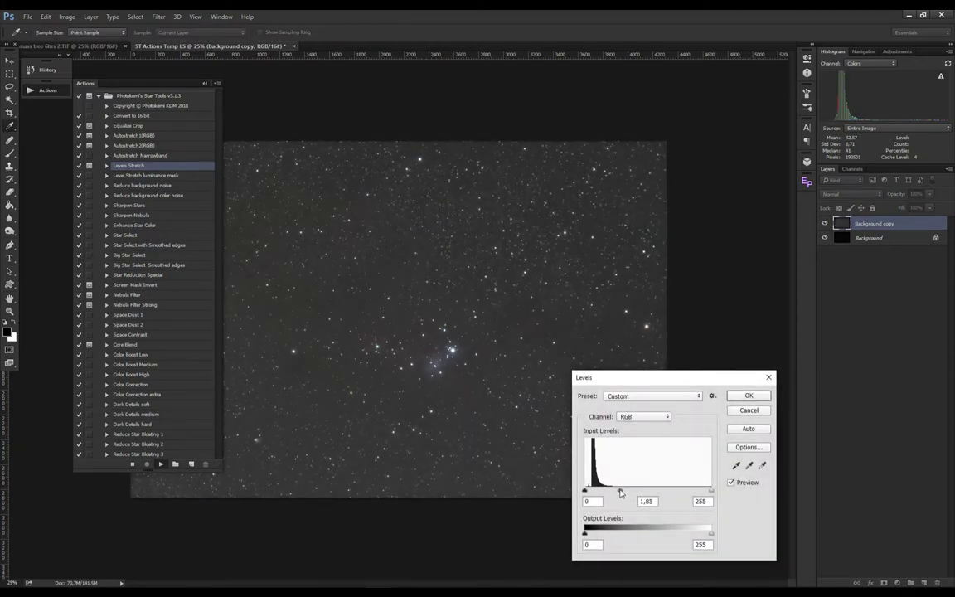
left_click_drag(631, 491, 620, 491)
left_click(735, 398)
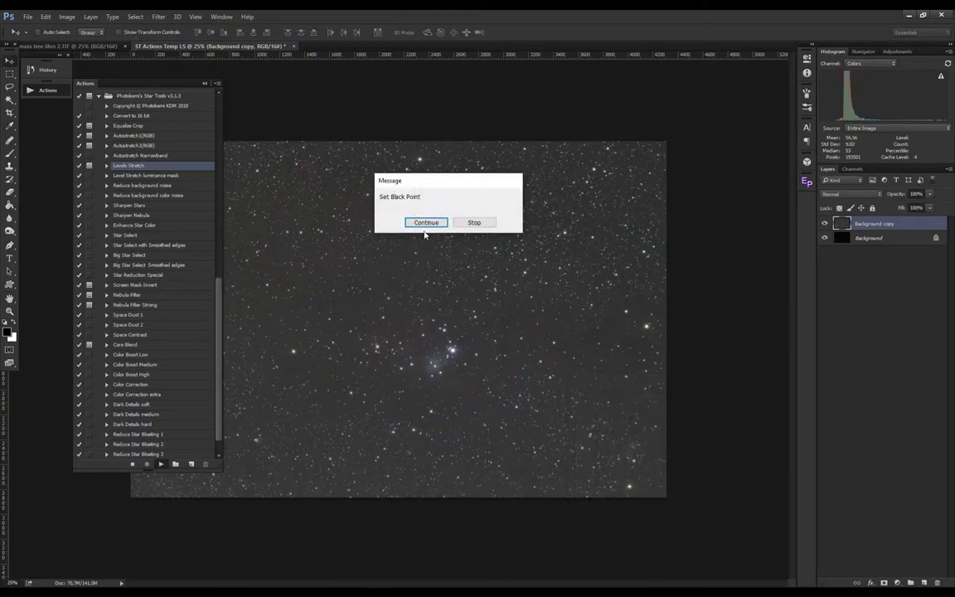
left_click(425, 224)
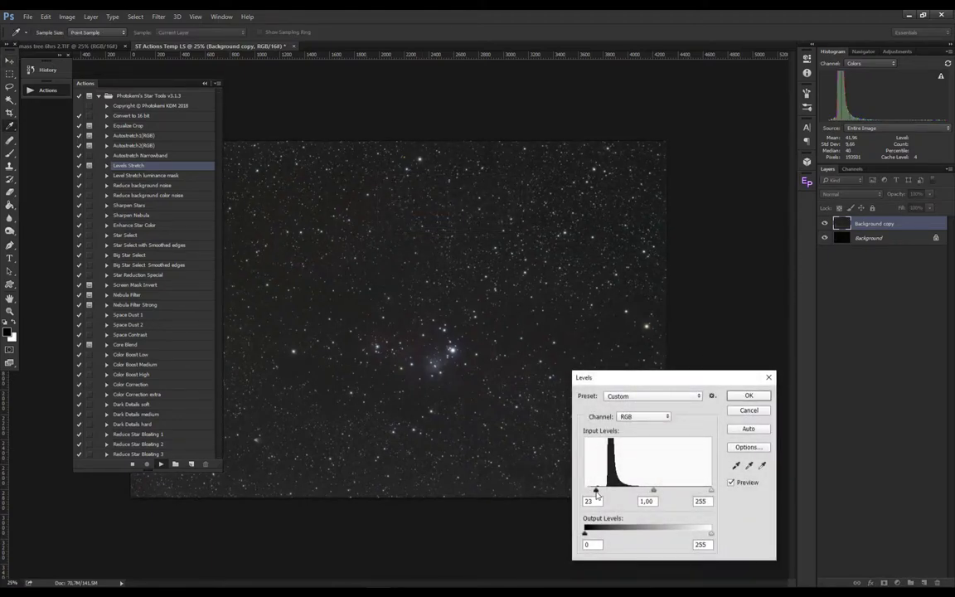
left_click_drag(592, 491, 595, 491)
left_click(747, 397)
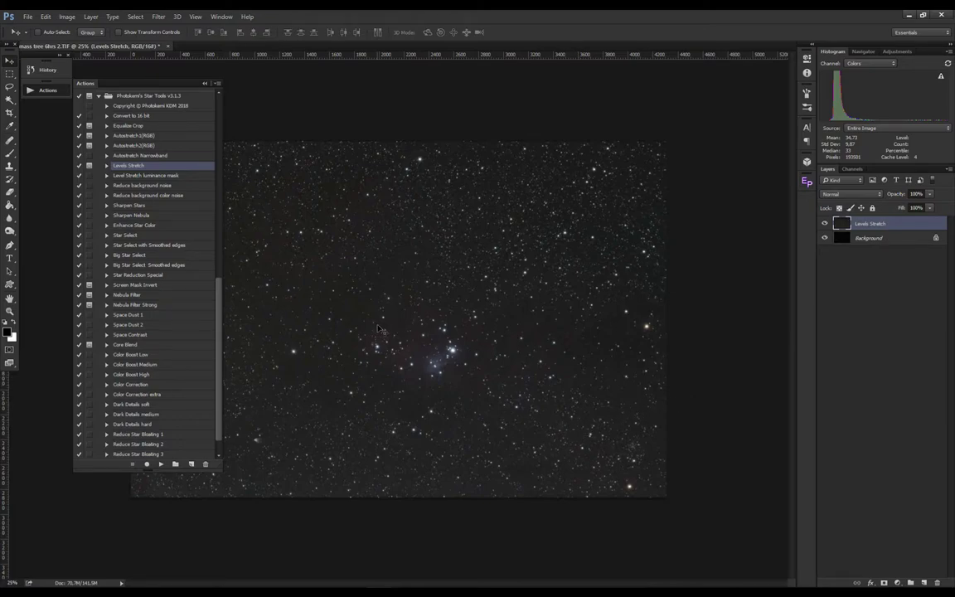
- Zoom in on the nebula and run the Reduce Star Bloating 1 action
scroll(450, 350, "up", 5)
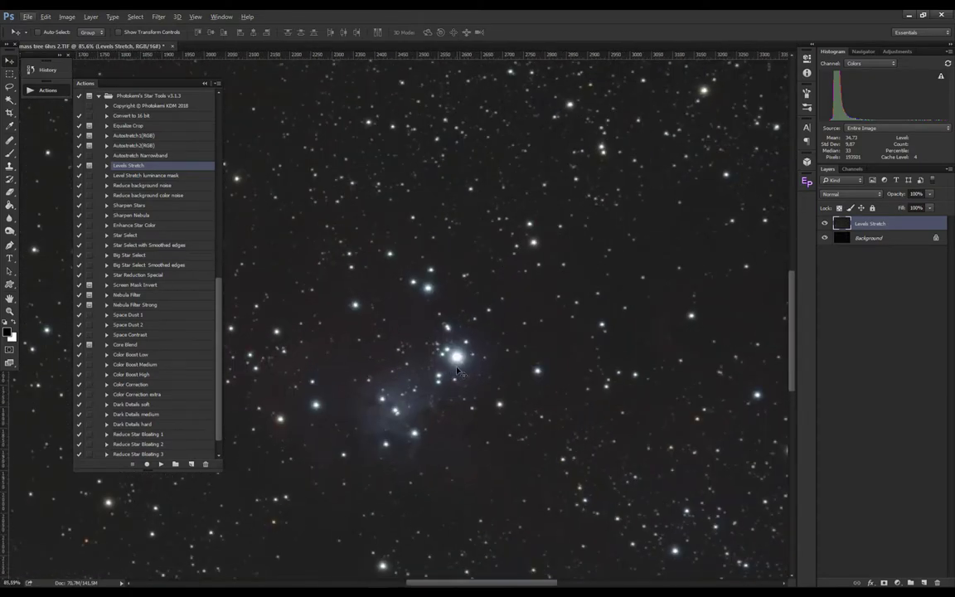
scroll(459, 359, "down", 1)
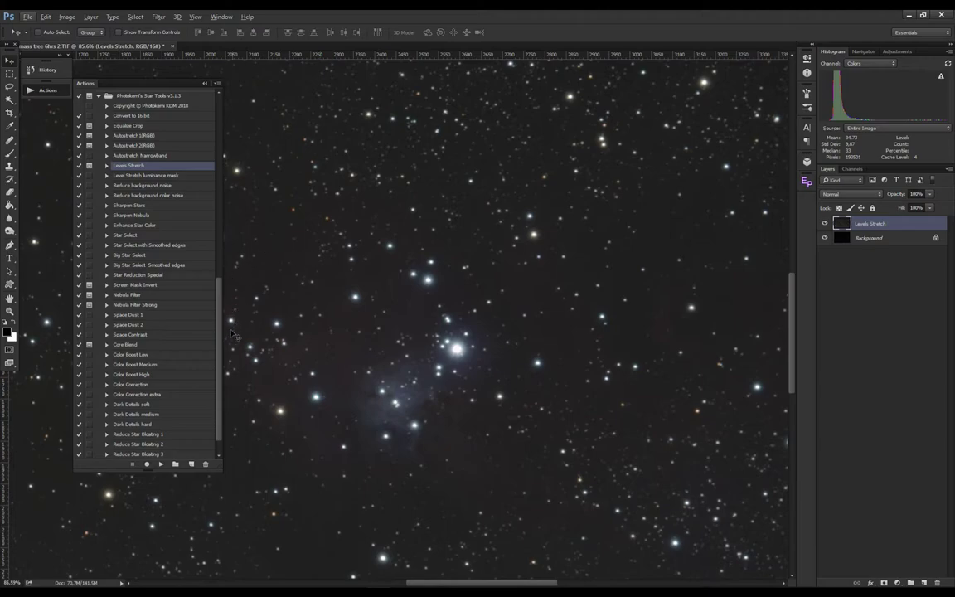
left_click(194, 434)
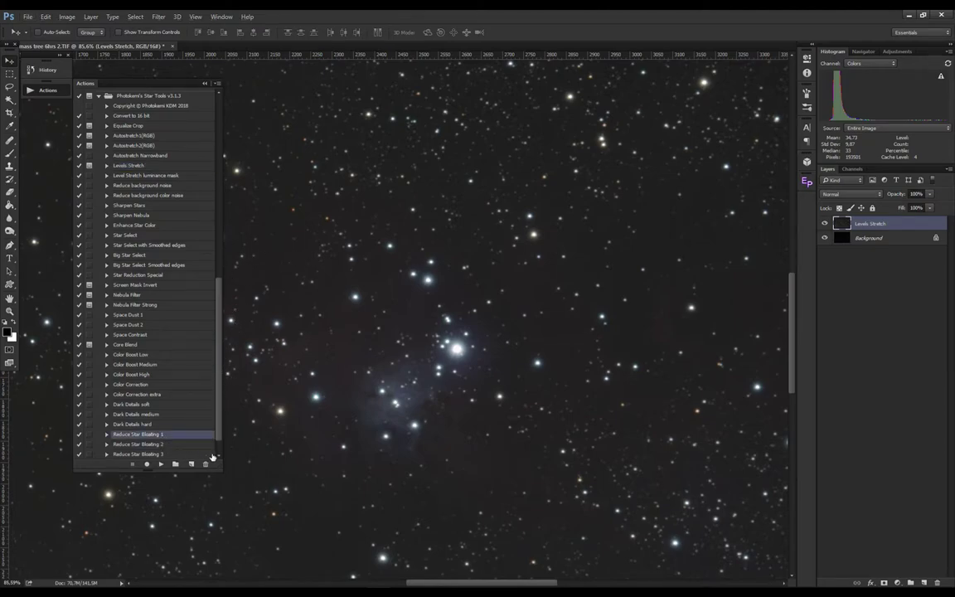
left_click(162, 465)
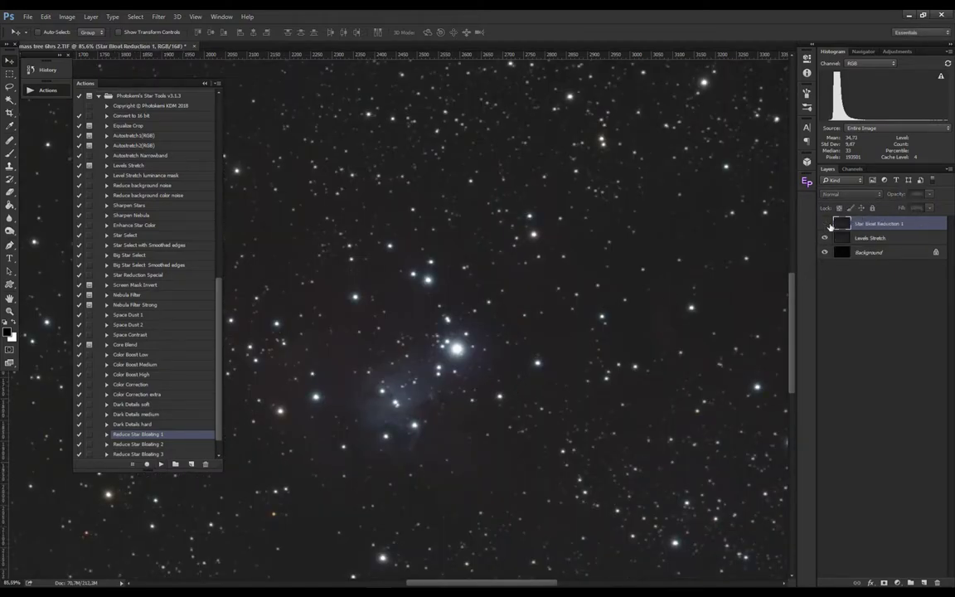
- Run Autostretch2(RGB) with the Levels black point raised to 17, then inspect the whole image
scroll(555, 330, "down", 5)
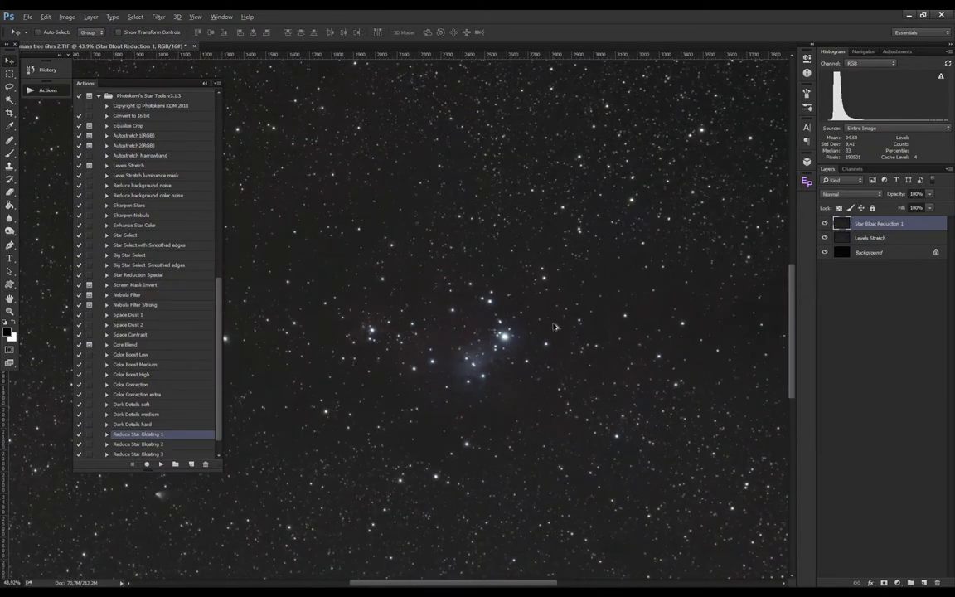
scroll(327, 284, "up", 2)
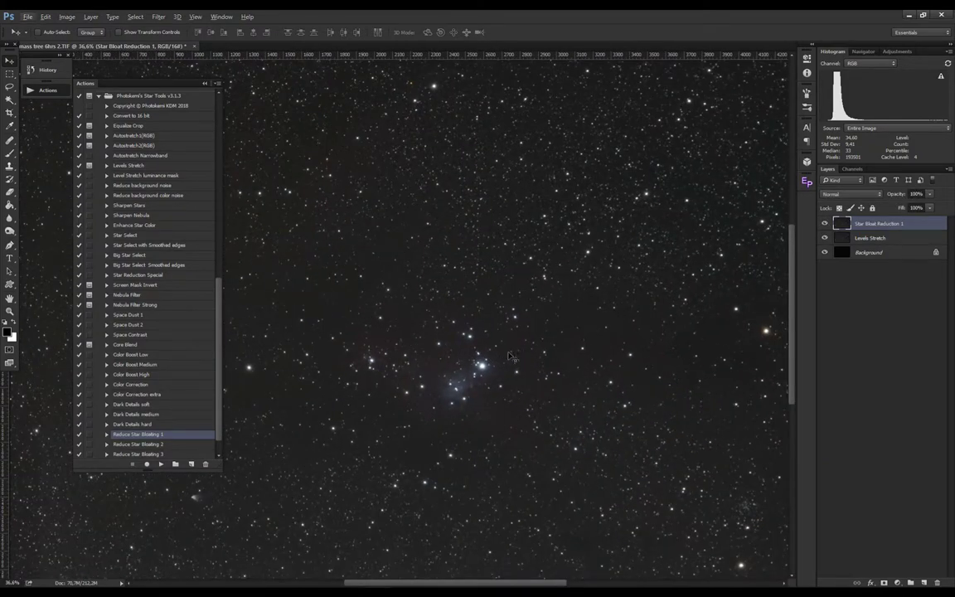
left_click(161, 146)
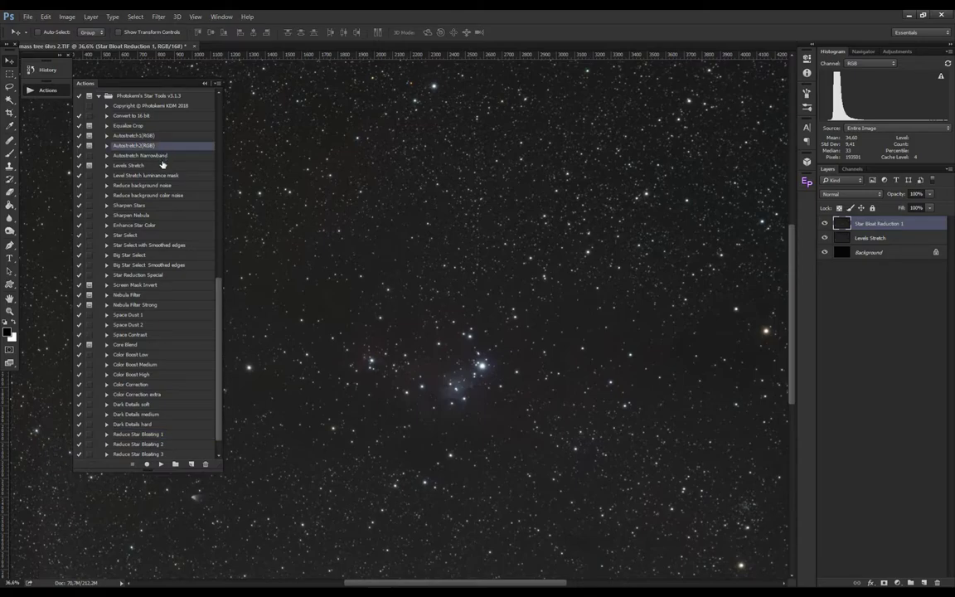
left_click(163, 464)
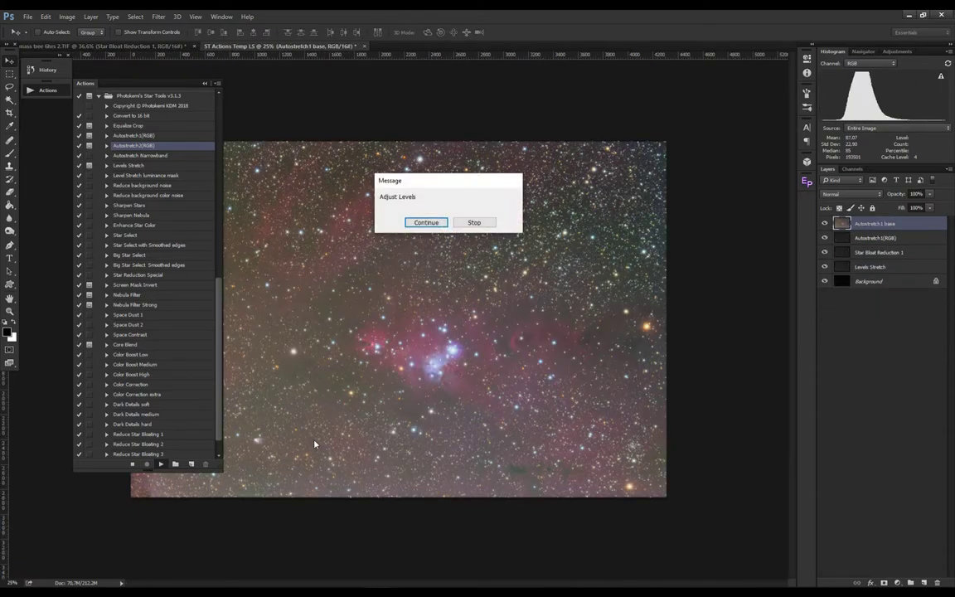
left_click(435, 224)
left_click_drag(584, 490, 593, 491)
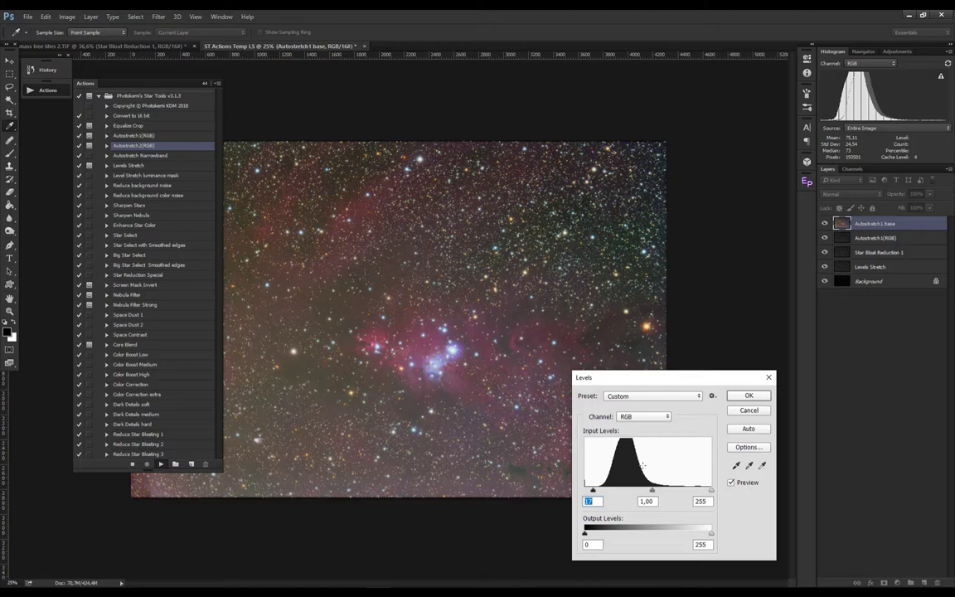
left_click(735, 399)
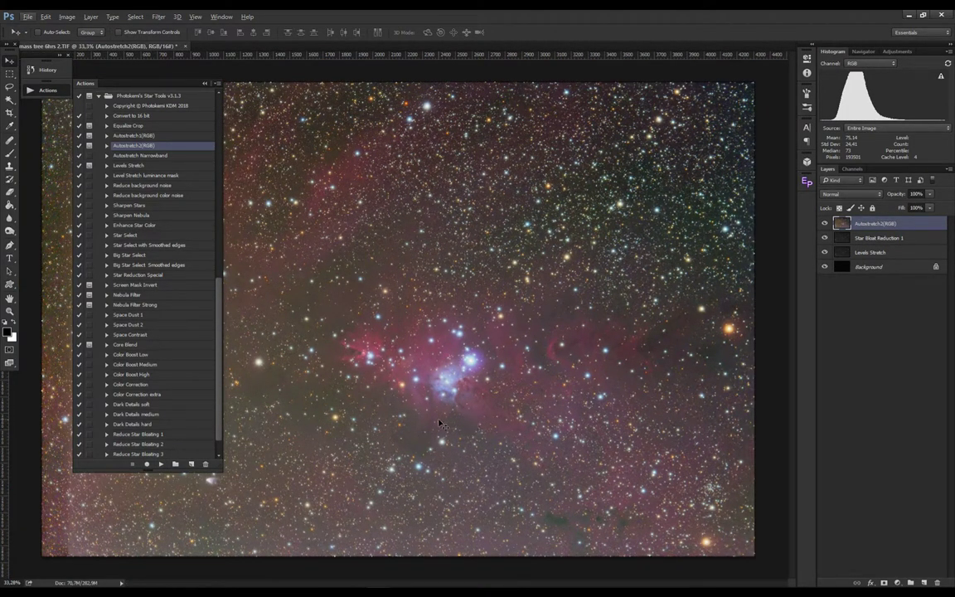
scroll(439, 423, "up", 2)
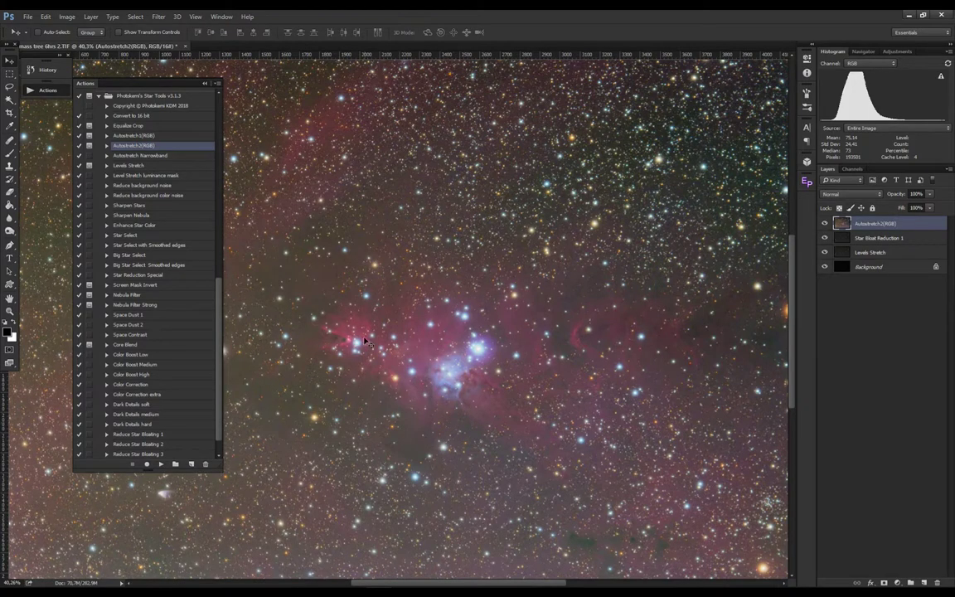
left_click_drag(360, 384, 465, 371)
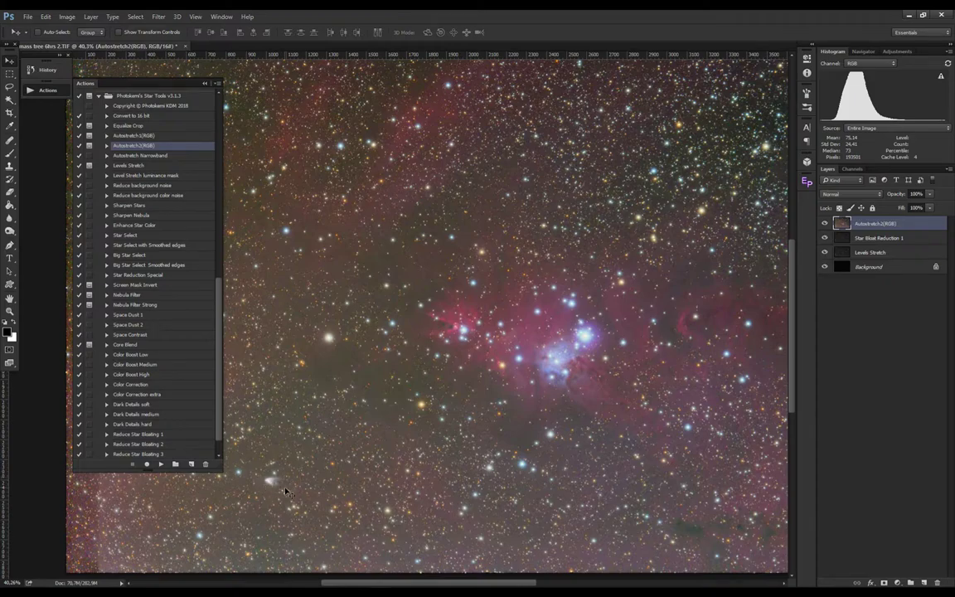
key("ctrl+minus")
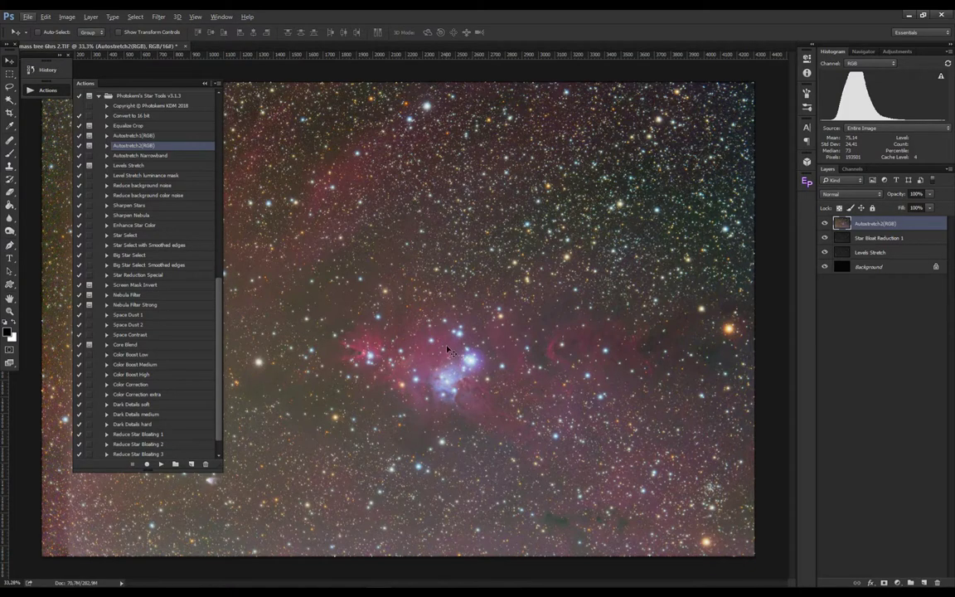
- Rotate the image 90° counter-clockwise to portrait and fit it on screen
left_click(67, 16)
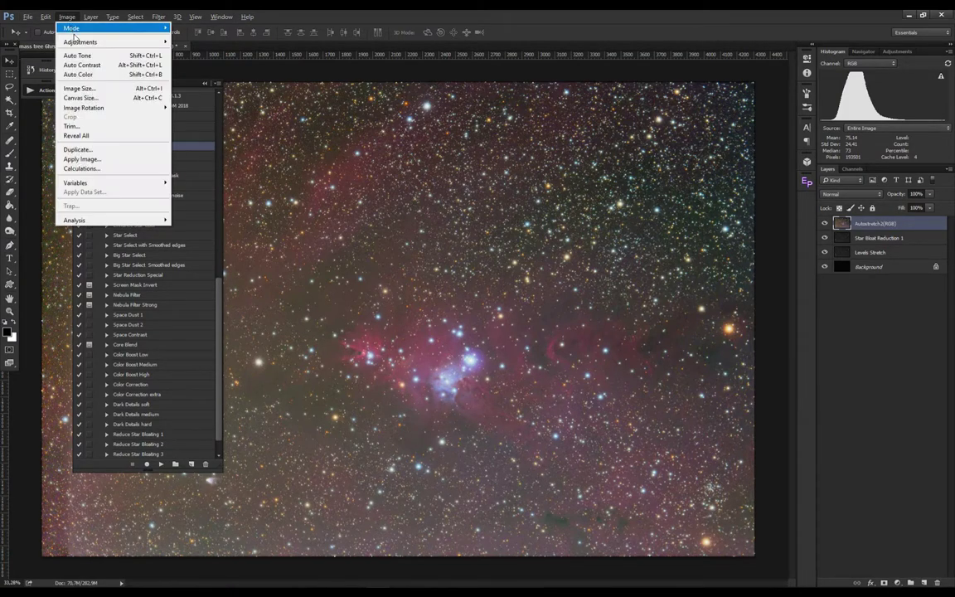
mouse_move(123, 109)
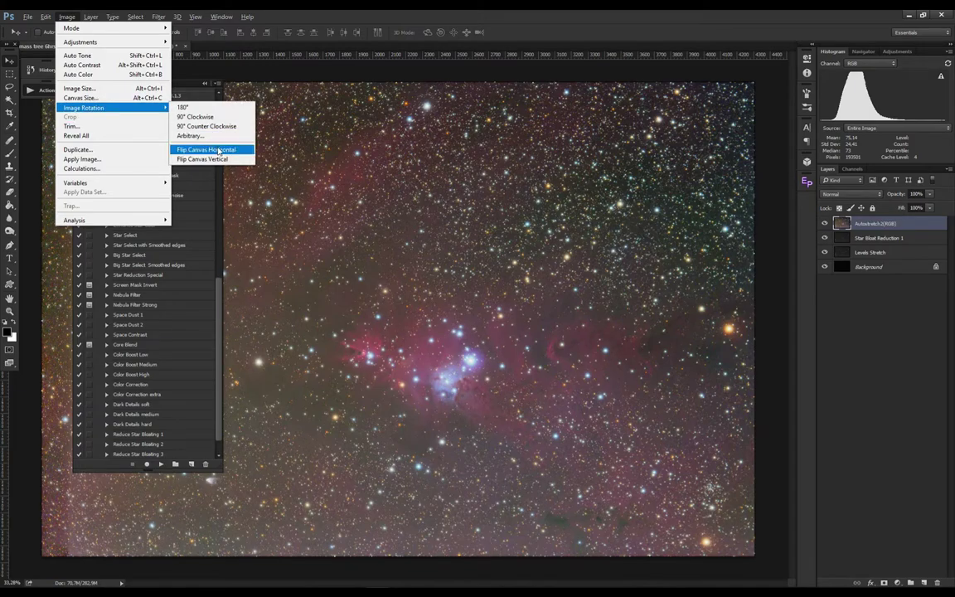
left_click(239, 130)
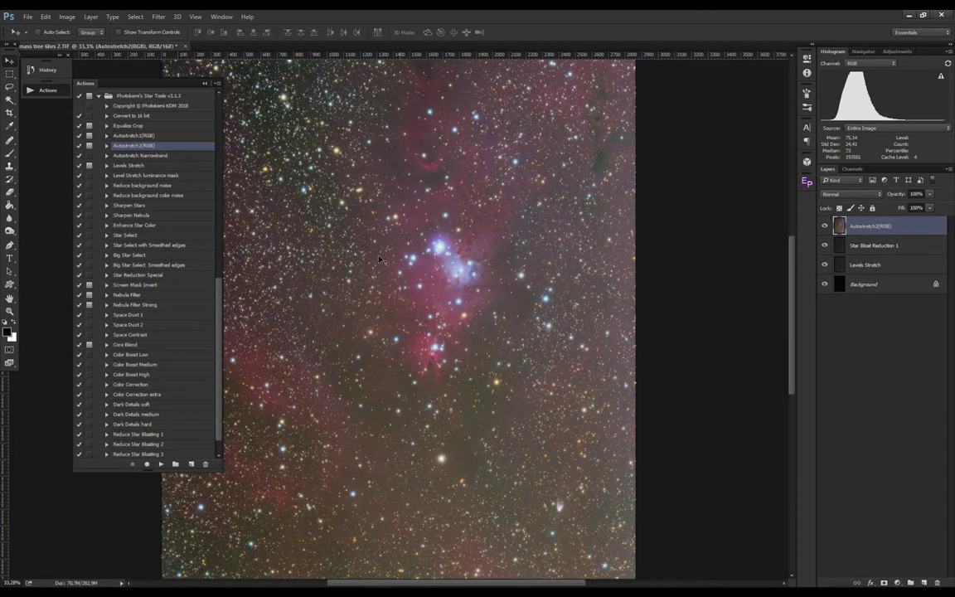
key("ctrl+0")
- Run the Reduce Star Bloating 3 action on the rotated image
scroll(377, 282, "up", 1)
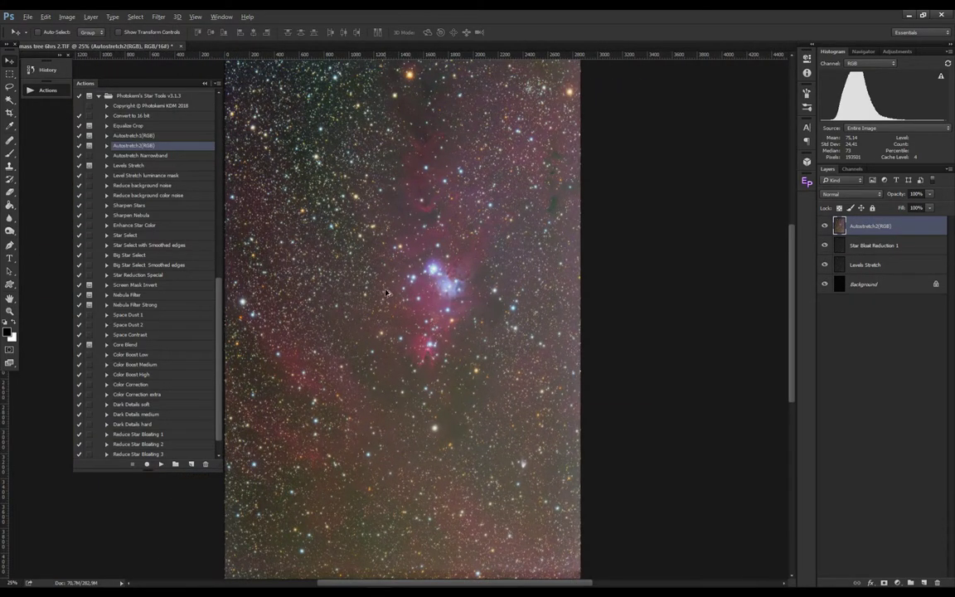
scroll(385, 292, "up", 1)
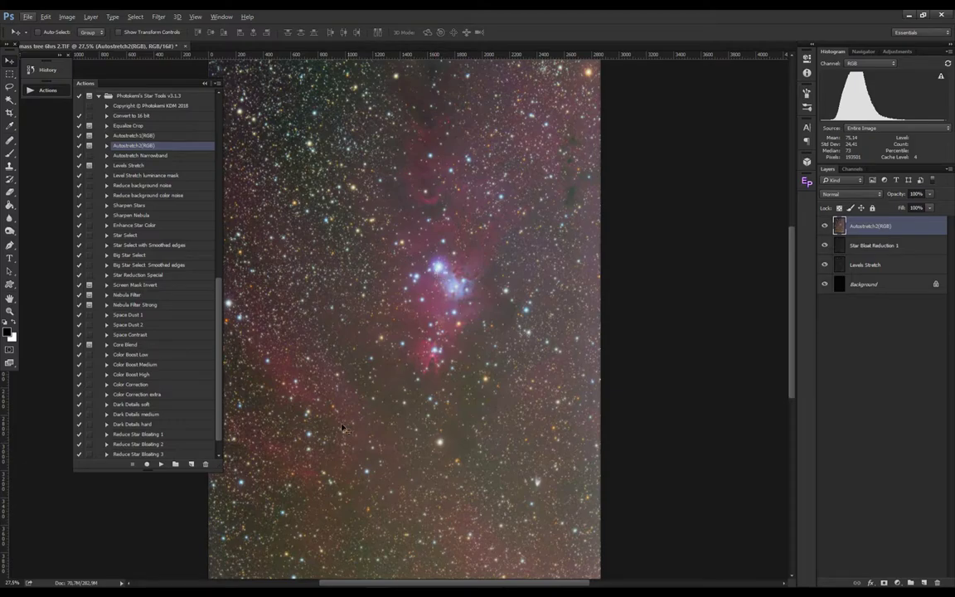
left_click(166, 455)
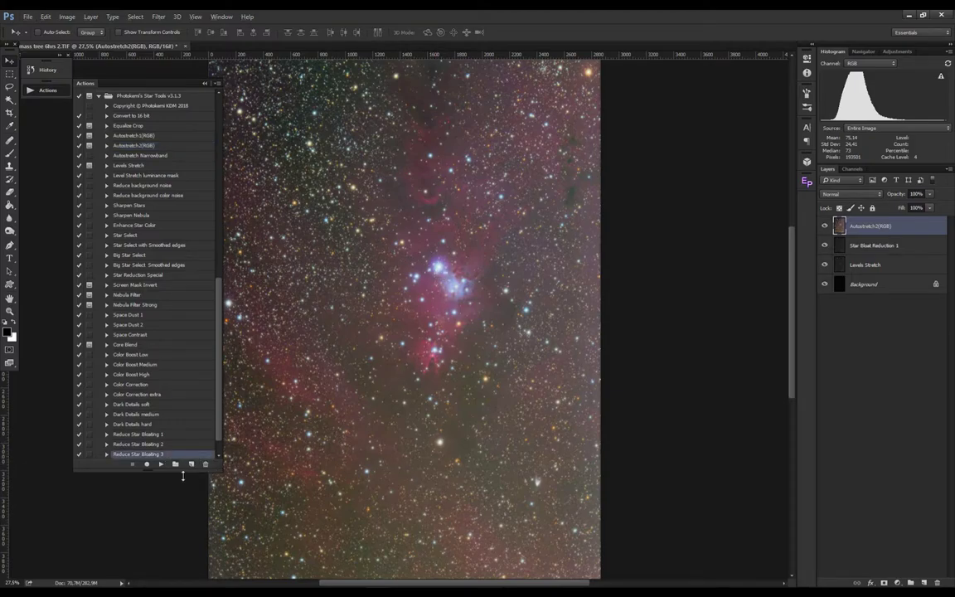
left_click(161, 464)
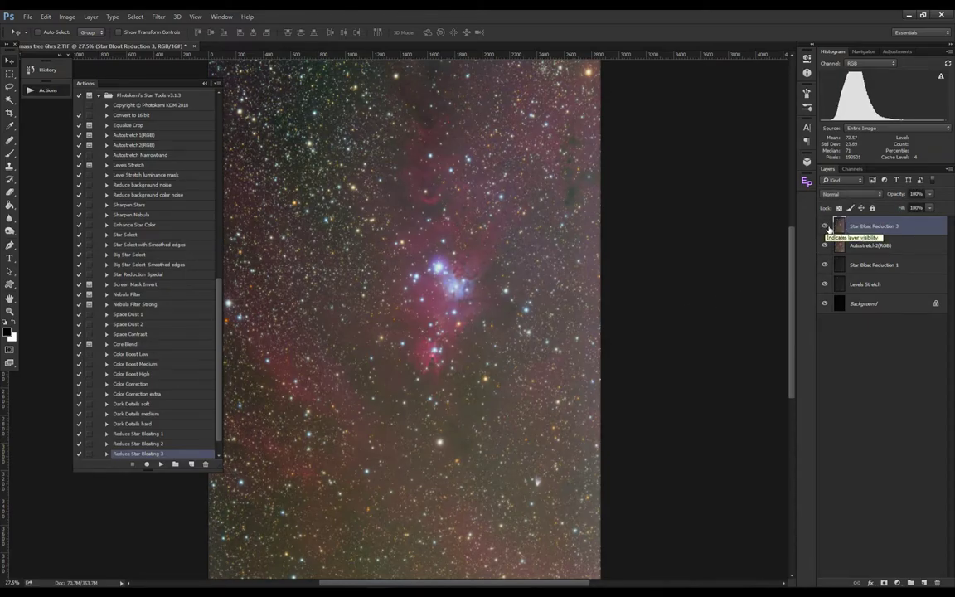
- Run the Reduce Green Hue (medium) action
scroll(385, 381, "down", 4)
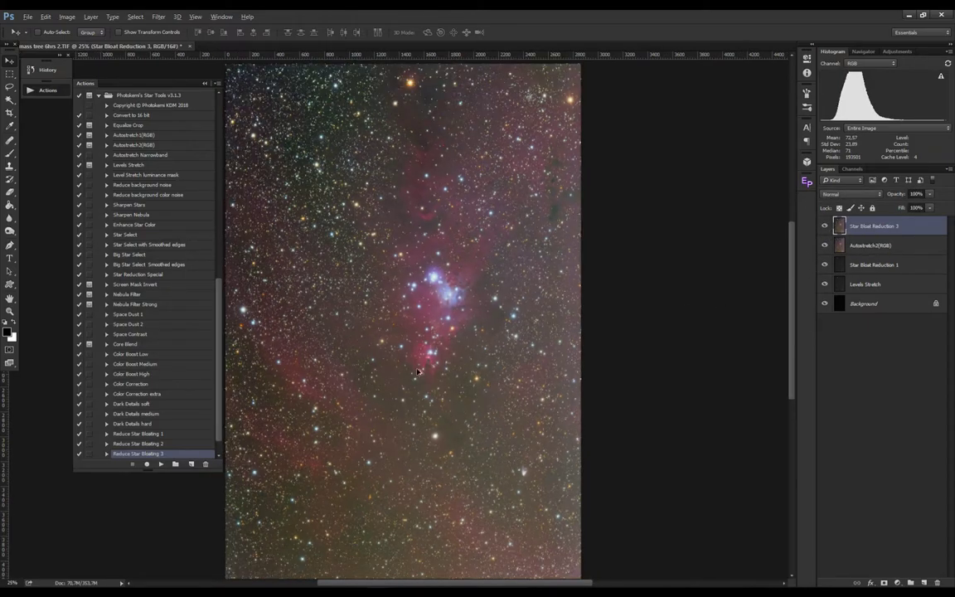
scroll(426, 325, "up", 4)
key("alt")
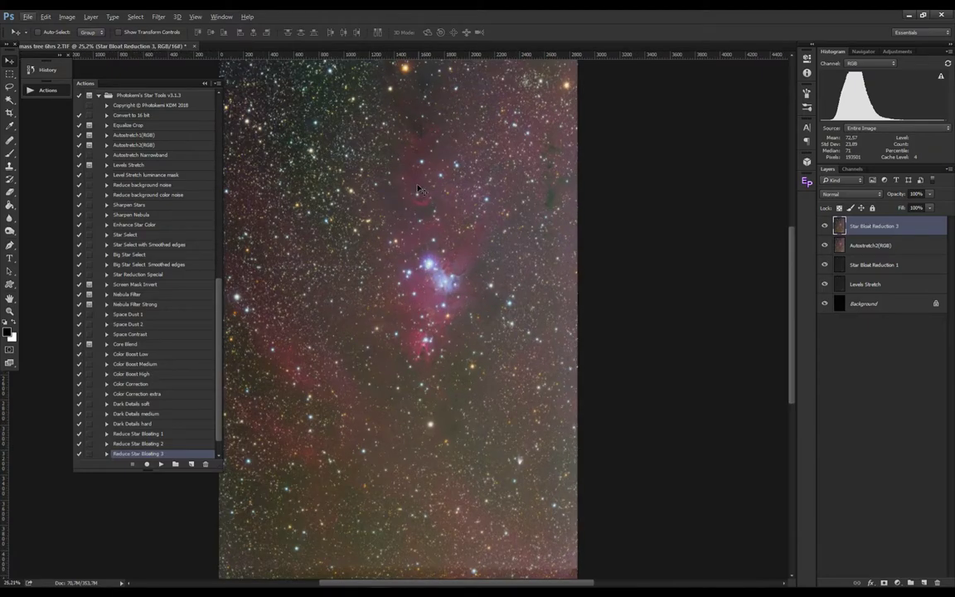
left_click_drag(219, 312, 223, 253)
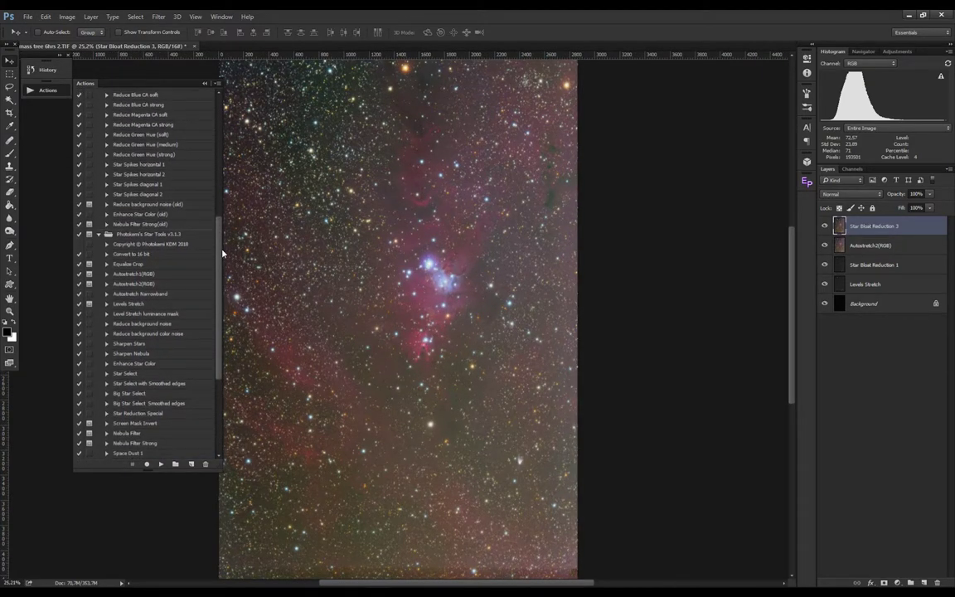
left_click(205, 146)
left_click(160, 464)
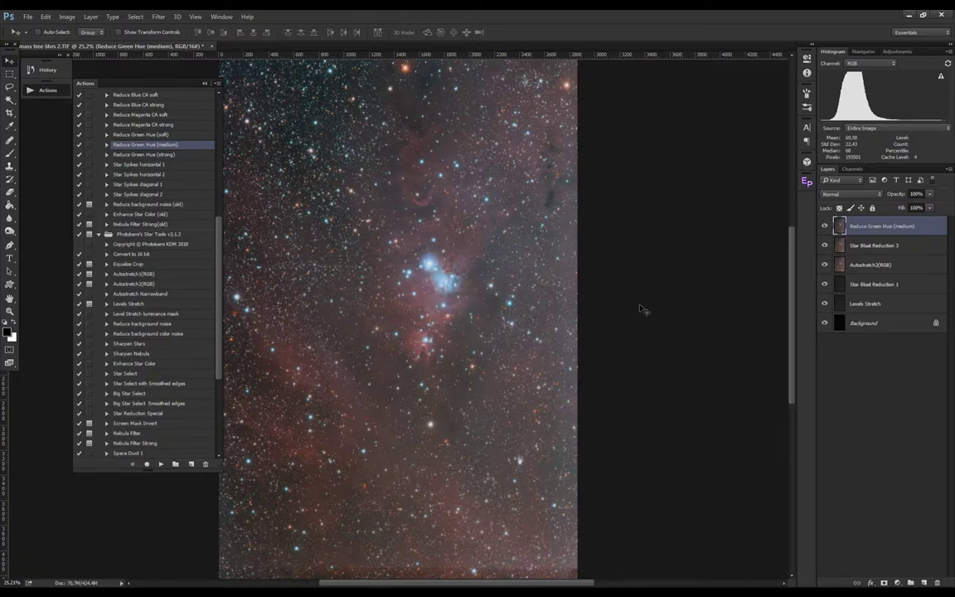
- Set the green hue layer to 70% opacity and merge it with Star Bloat Reduction 3
mouse_move(897, 197)
left_mouse_down()
mouse_move(861, 200)
mouse_move(889, 205)
left_mouse_up()
left_click_drag(884, 205, 881, 204)
left_click(918, 247, "ctrl")
right_click(914, 226)
left_click(838, 456)
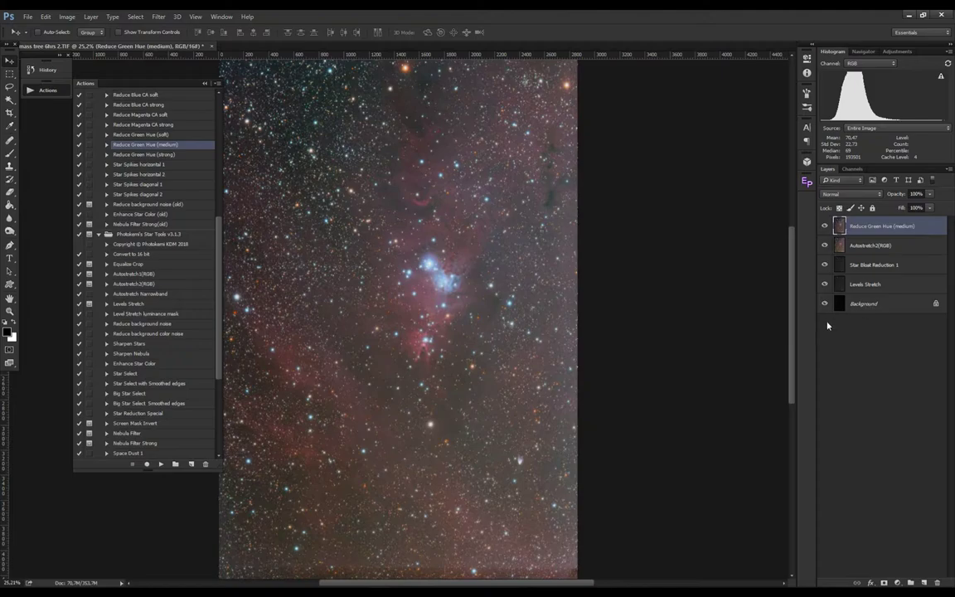
left_click_drag(221, 238, 213, 309)
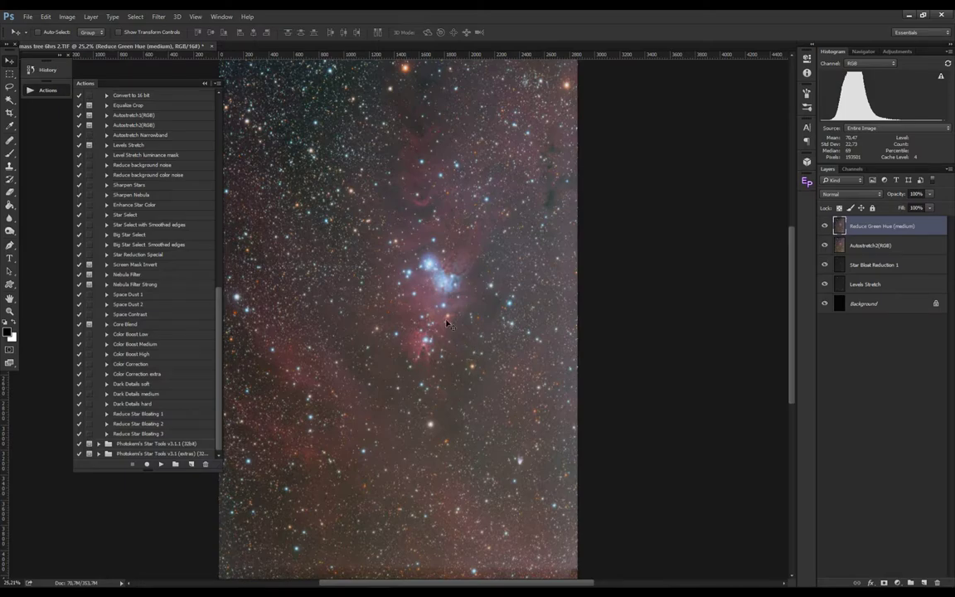
- Run the Nebula Filter Strong action up to its Adjust Black Point prompt
left_click(147, 287)
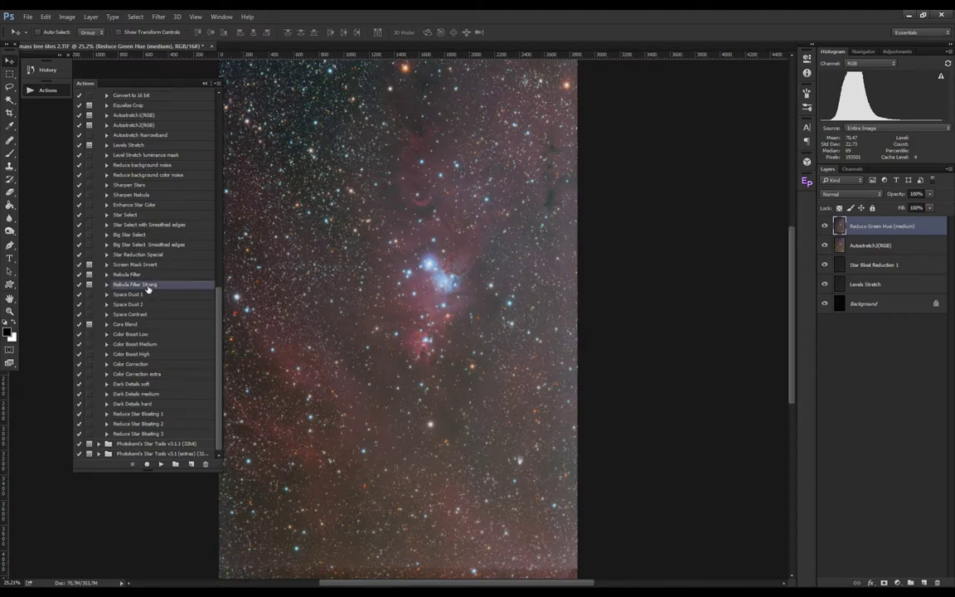
left_click(162, 466)
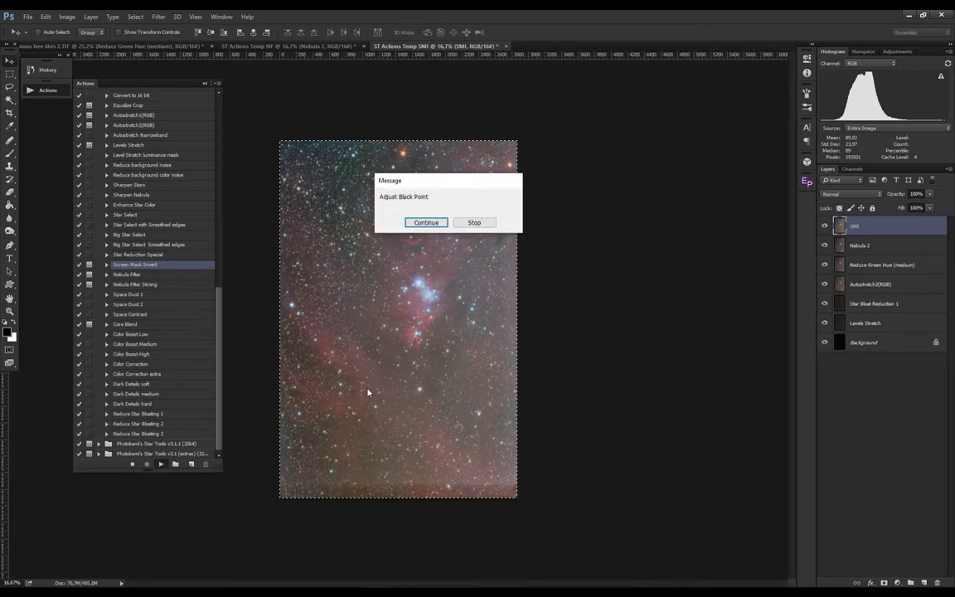
- Complete the filter's Levels prompts: black point 22, then 3, then 0 with midtone 0,94
left_click(431, 223)
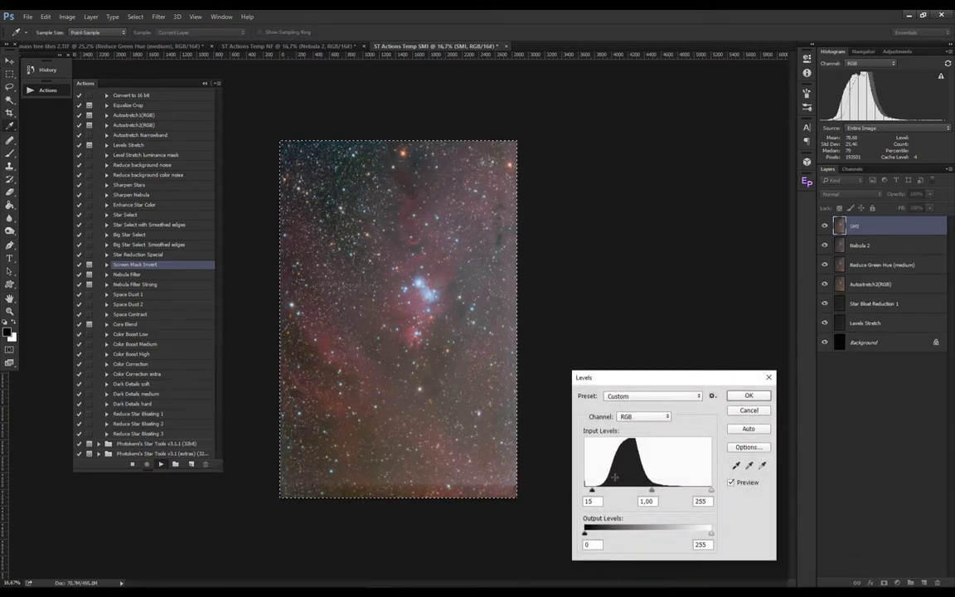
left_click_drag(588, 495, 597, 493)
left_click(749, 396)
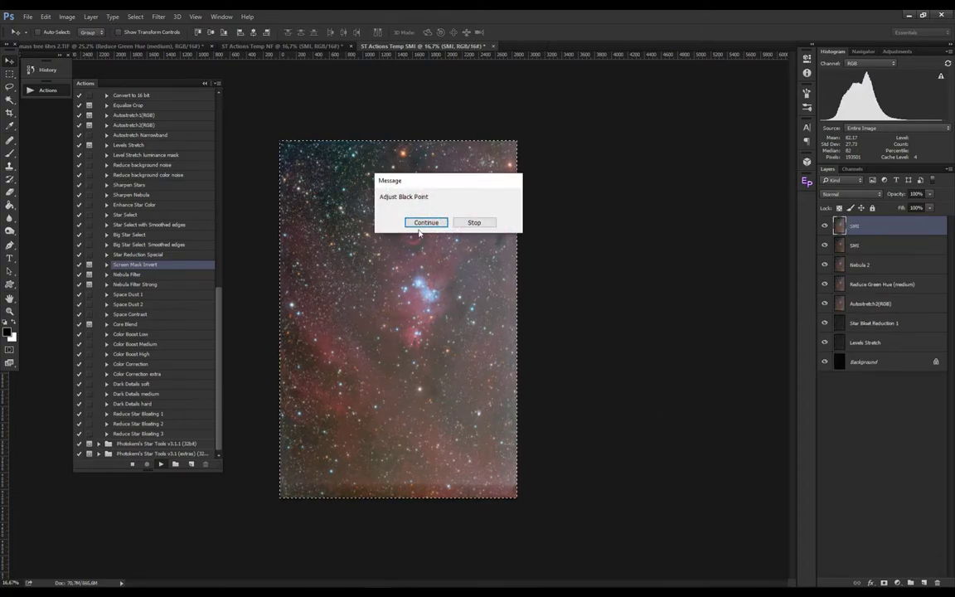
key("Return")
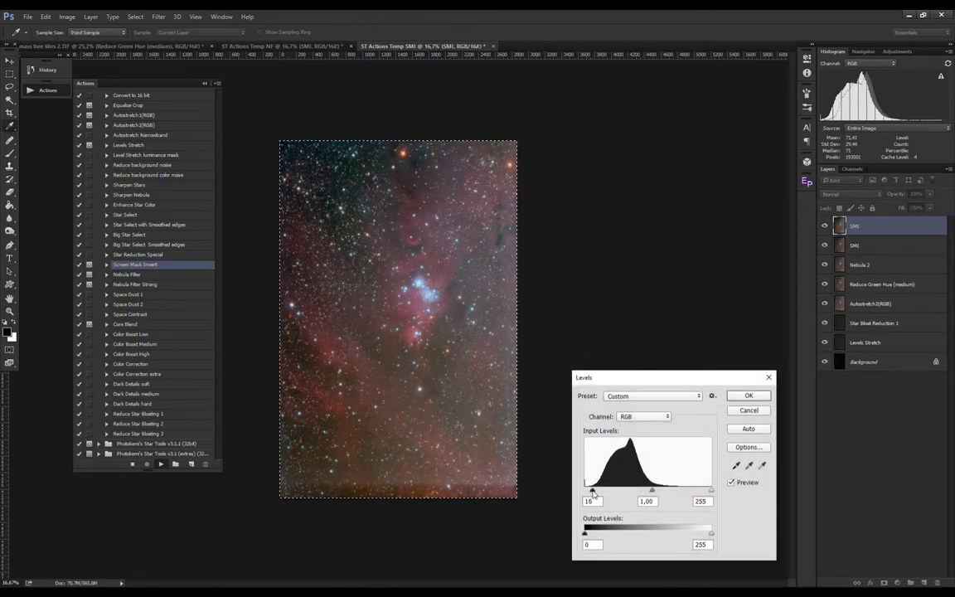
left_click_drag(592, 490, 587, 491)
left_click(749, 396)
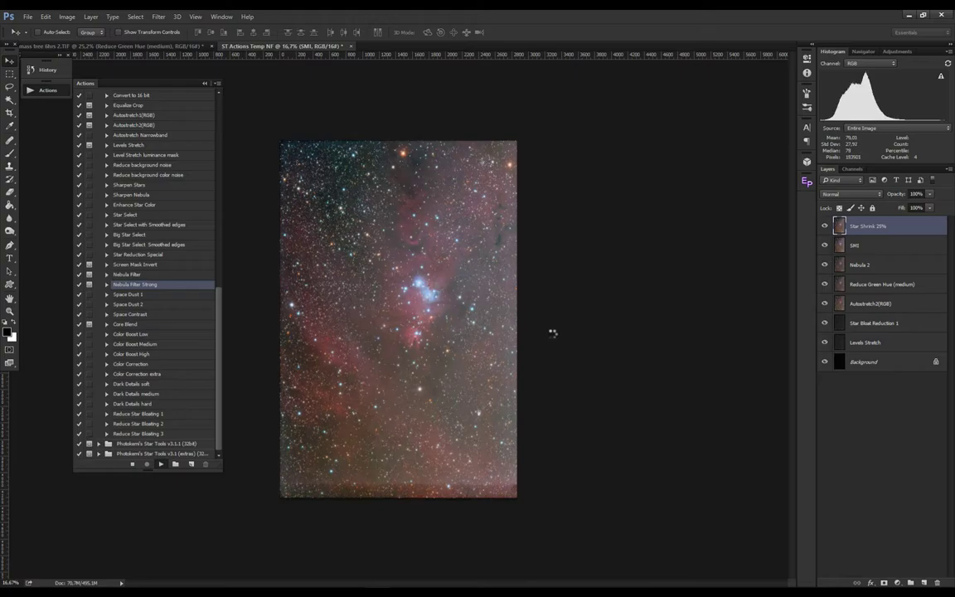
left_click(432, 223)
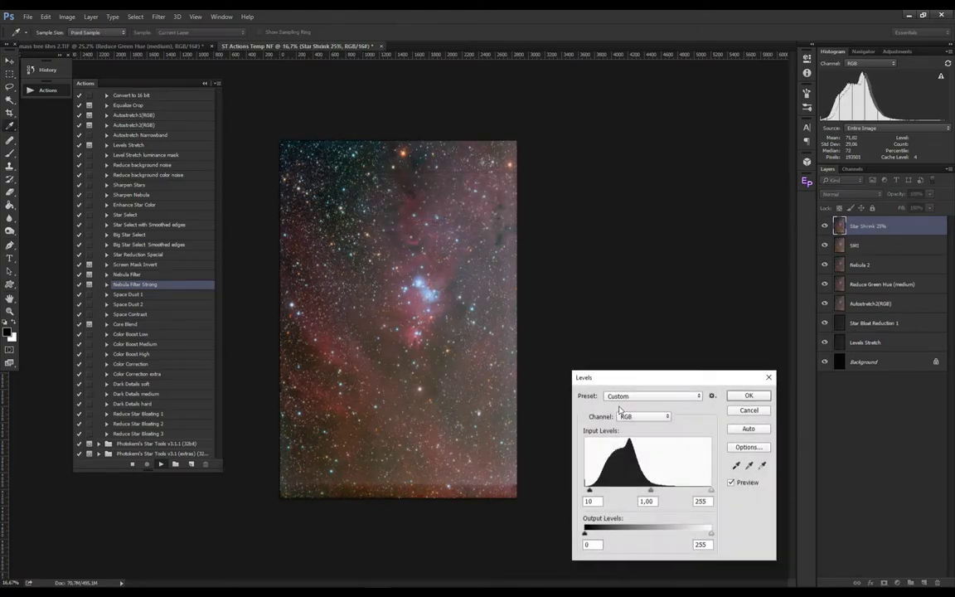
left_click_drag(589, 491, 584, 490)
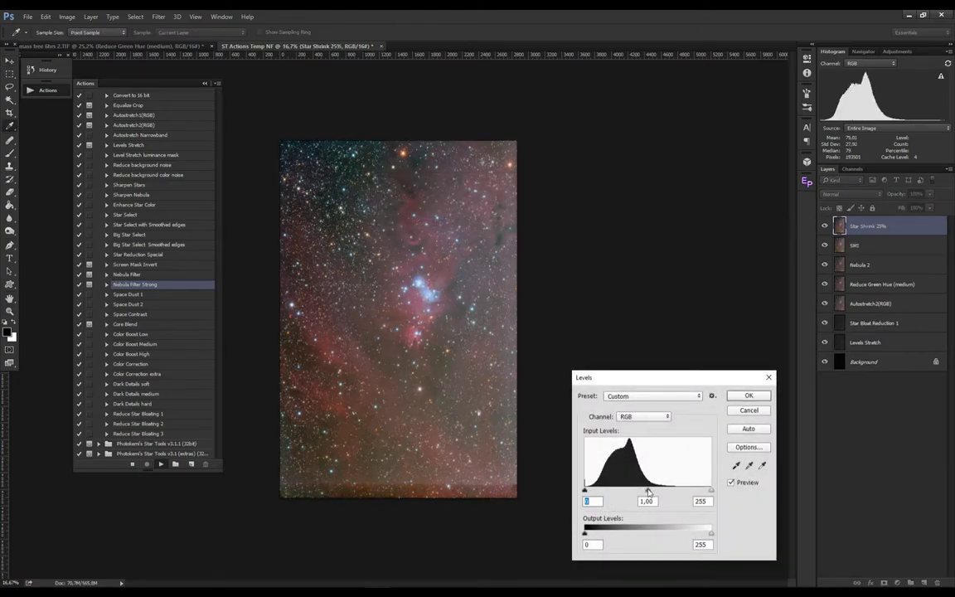
left_click_drag(649, 492, 652, 493)
left_click(749, 396)
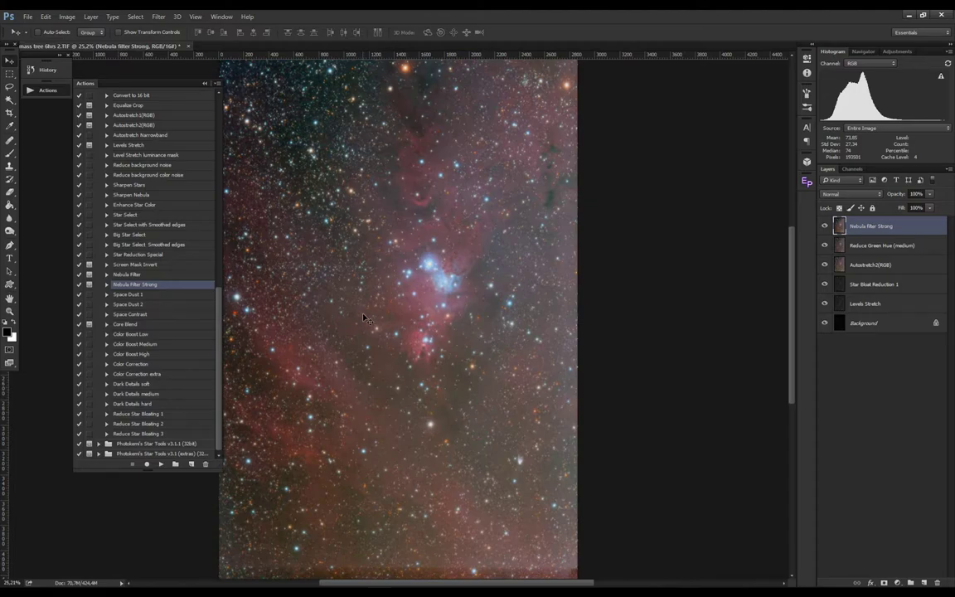
- Toggle the Nebula filter Strong layer's visibility to compare before and after
left_click(826, 226)
left_click(826, 227)
left_click(827, 226)
left_click(827, 227)
- Run Space Dust 2, hide Nebula filter Strong, and toggle Space Dust 2 to compare
left_click(154, 306)
left_click(161, 464)
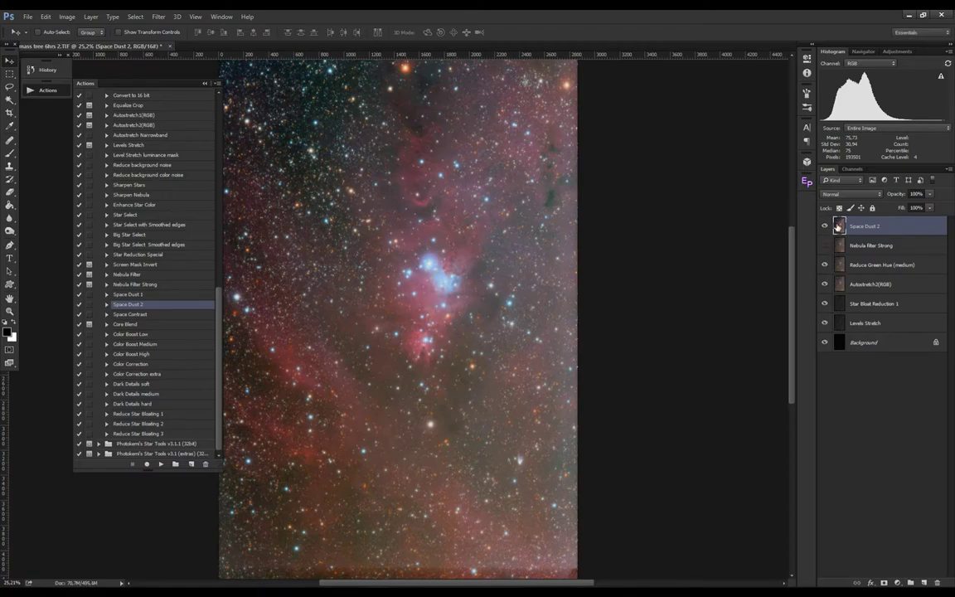
left_click(824, 246)
left_click(826, 225)
left_click(833, 226)
left_click(833, 226)
left_click(834, 226)
left_click(153, 314)
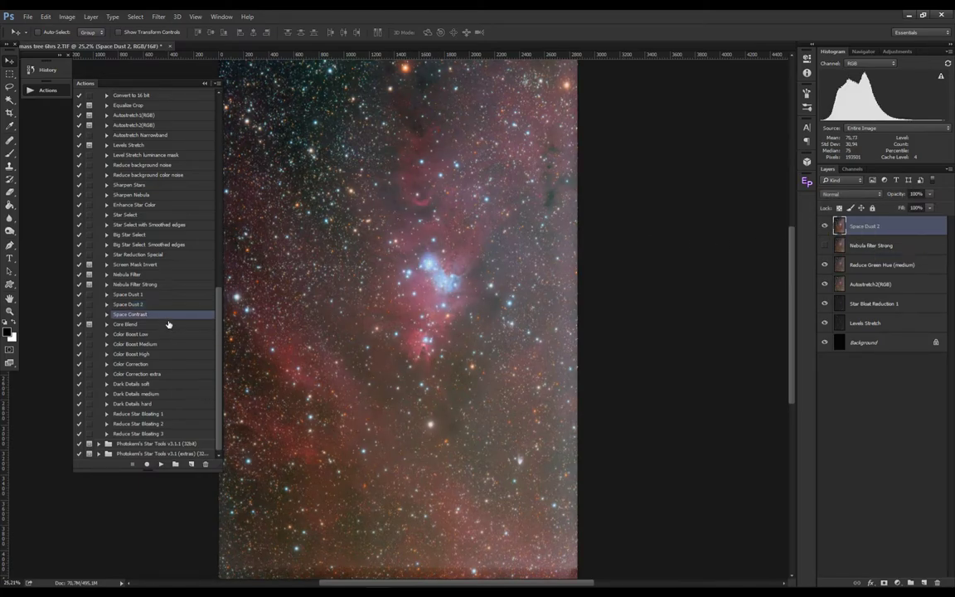
- Run the Space Contrast and Dark Details soft actions
left_click(165, 465)
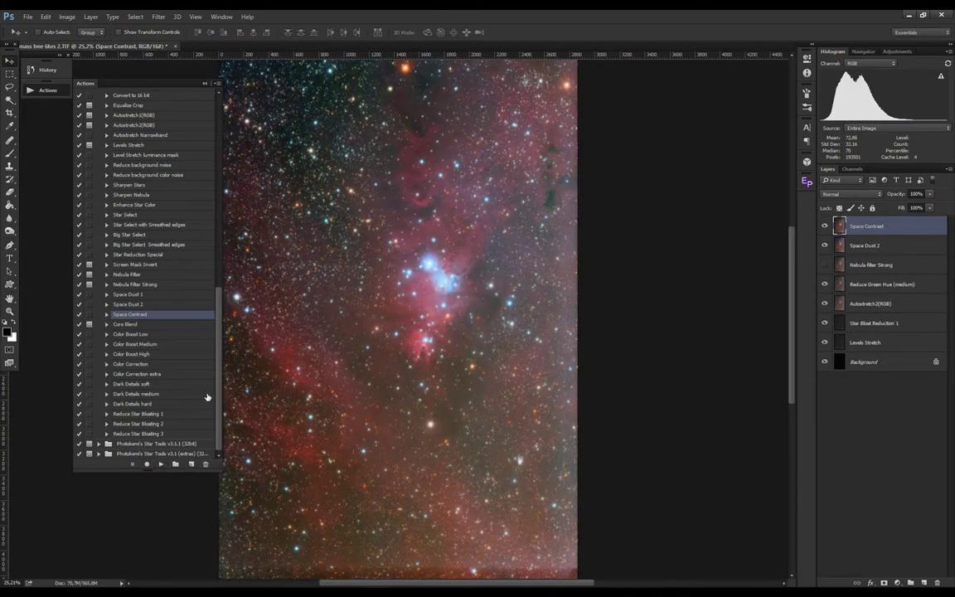
left_click(165, 386)
left_click(161, 464)
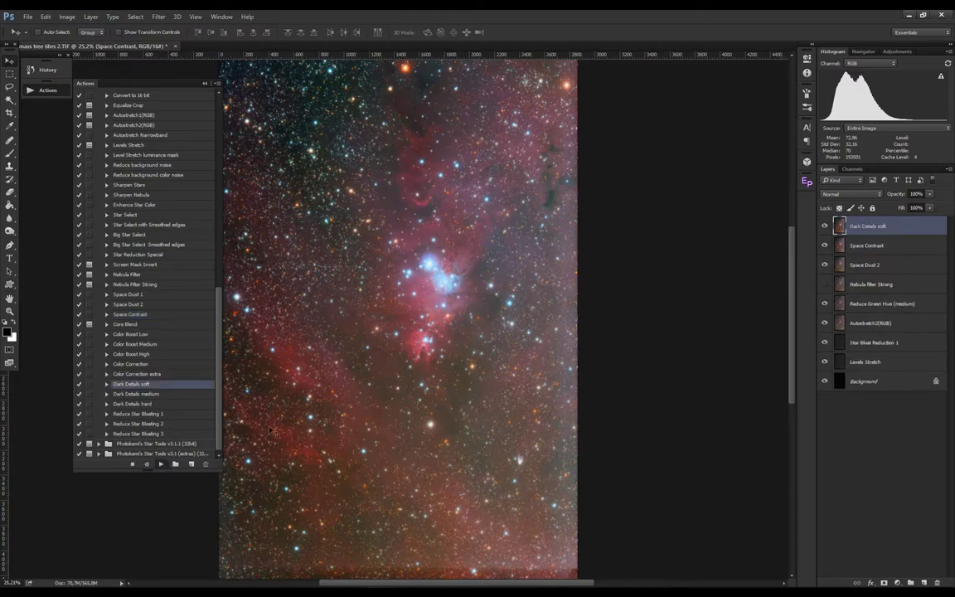
left_click(150, 244)
left_click(161, 464)
- Hide Space Dust 2 and toggle Dark Details soft to compare, leaving it visible
left_click(827, 264)
left_click(830, 227)
left_click(830, 227)
left_click(830, 227)
left_click(827, 227)
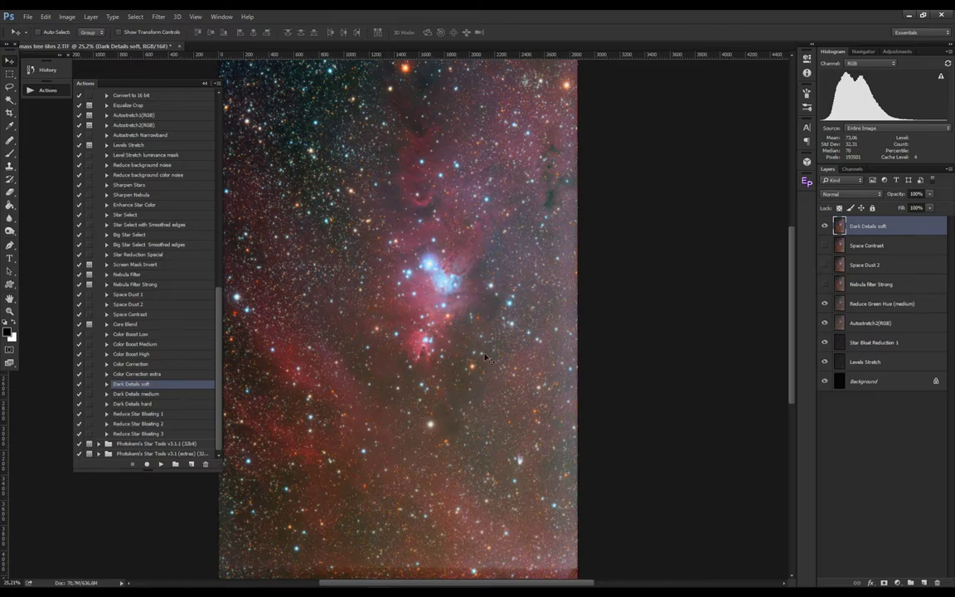
- Look over the portrait nebula image and collapse the Actions panel into the dock
left_click_drag(555, 338, 535, 344)
scroll(514, 347, "down", 1)
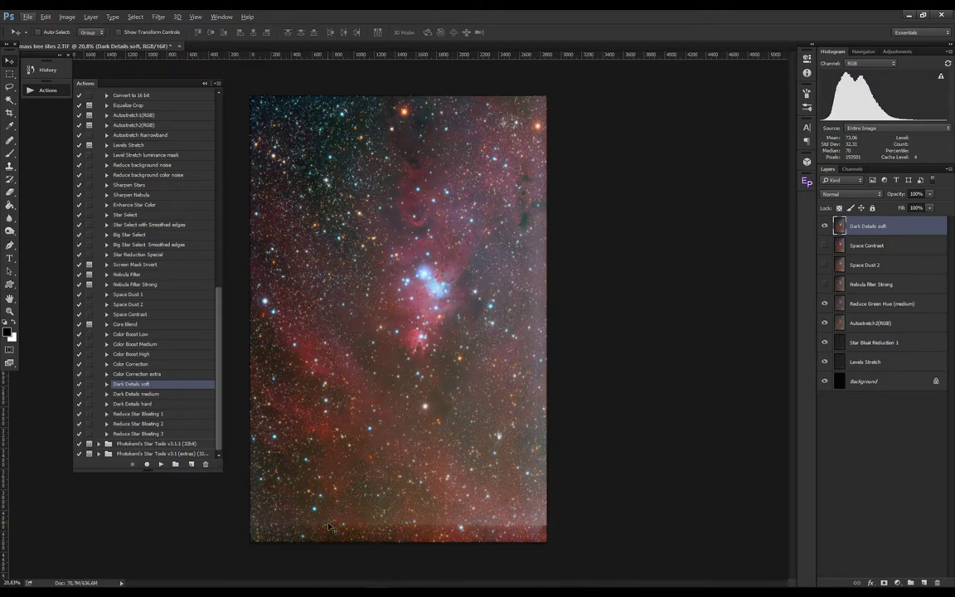
scroll(532, 194, "up", 2)
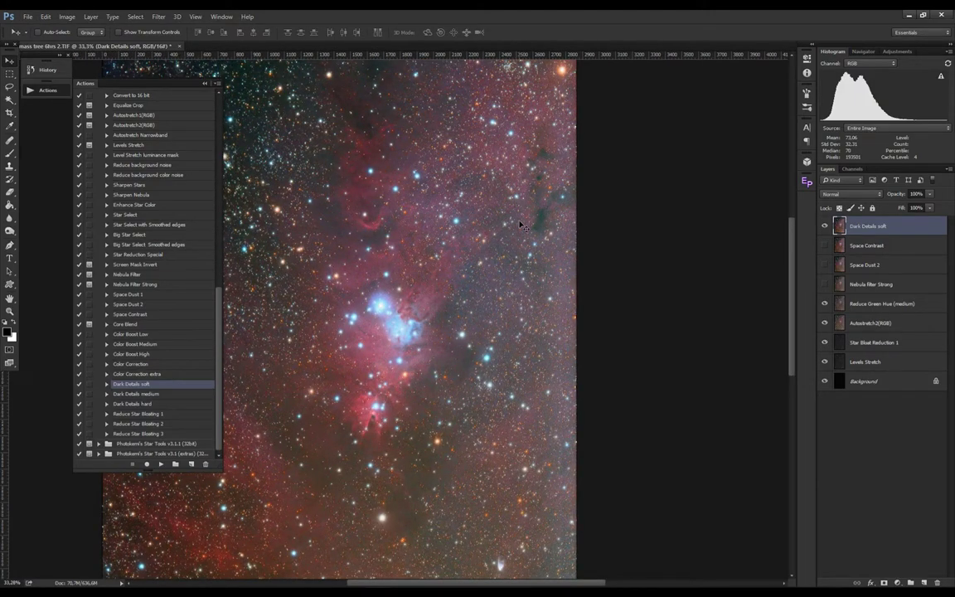
scroll(517, 237, "down", 1)
scroll(518, 237, "down", 1)
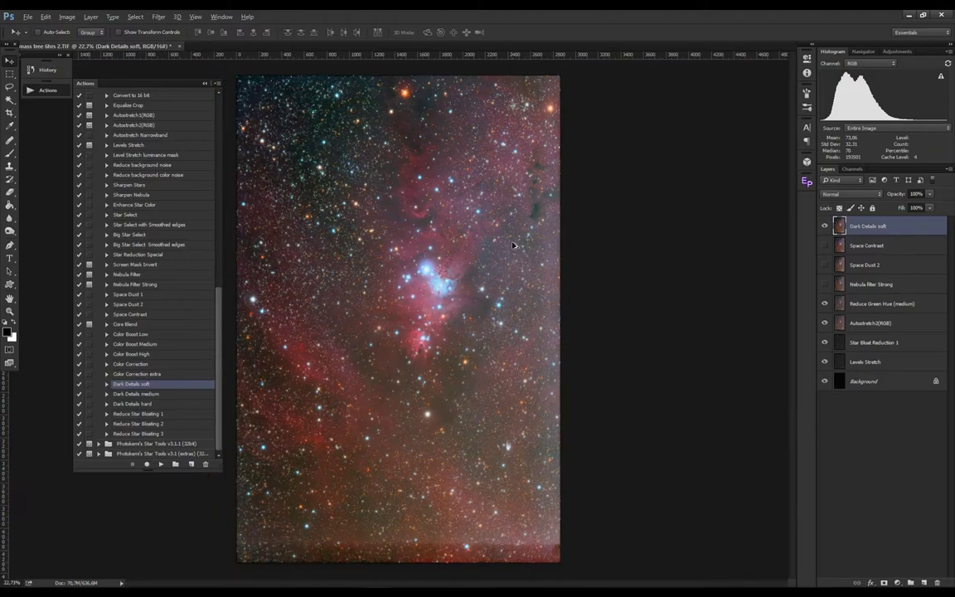
scroll(512, 246, "up", 1)
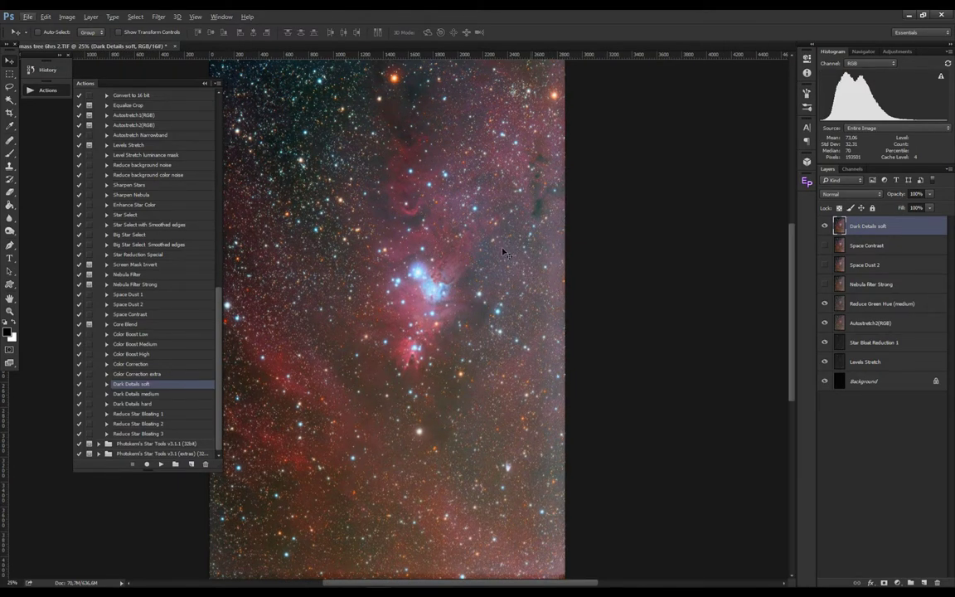
left_click(50, 93)
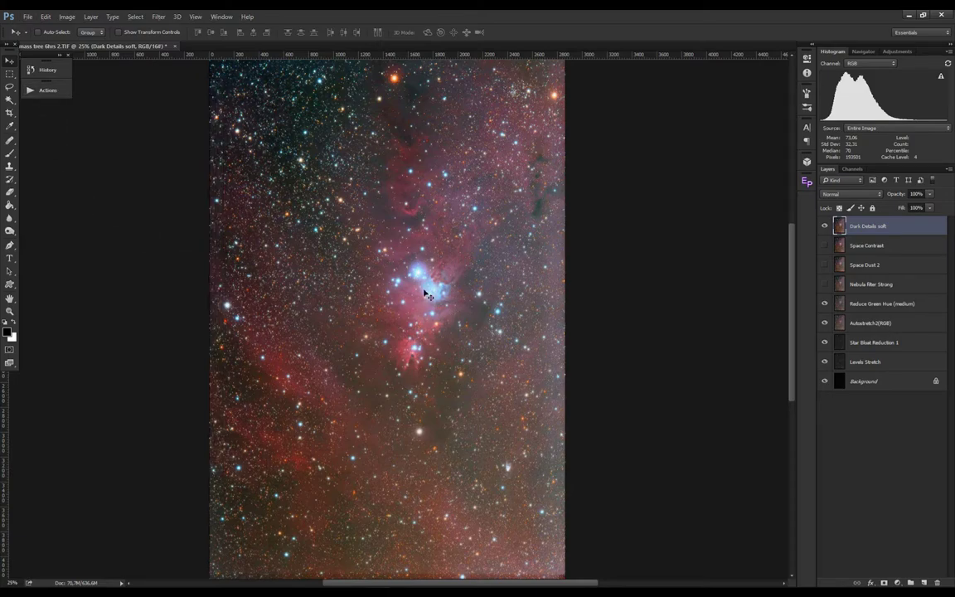
- Select the nebula by Color Range with Fuzziness 104, then invert to the background sky
left_click(128, 19)
left_click(184, 112)
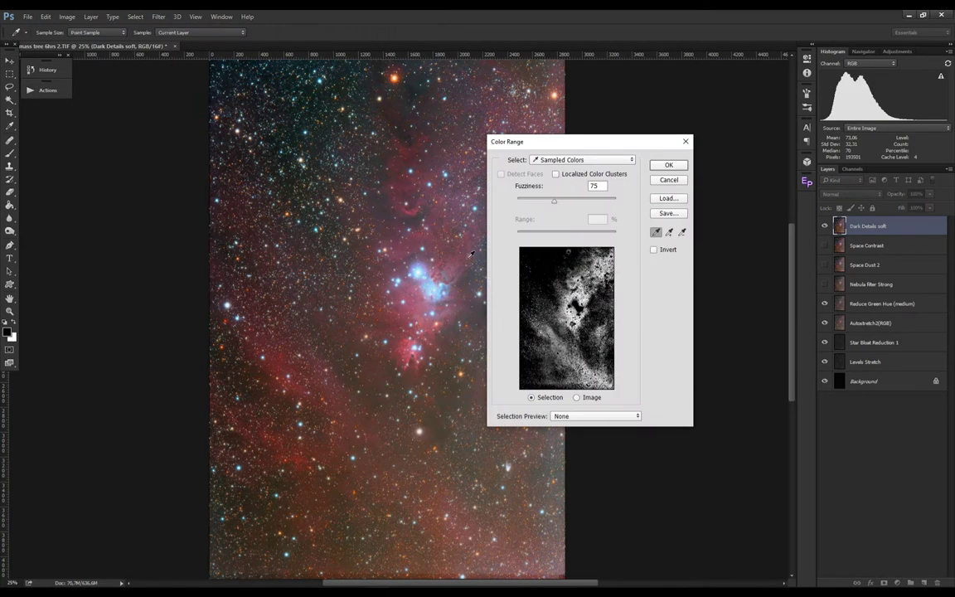
left_click(413, 252)
left_click(421, 295)
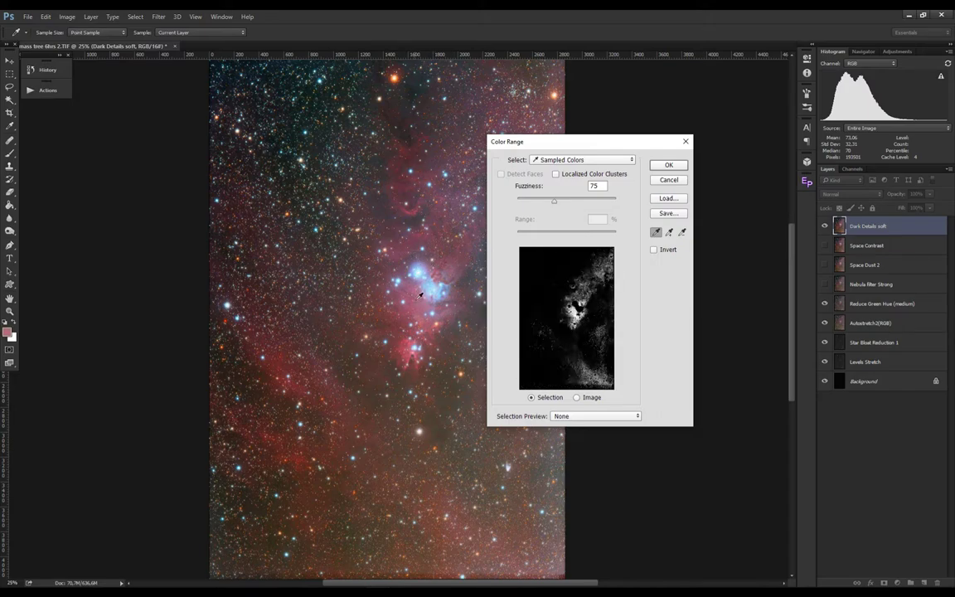
left_click_drag(553, 202, 568, 204)
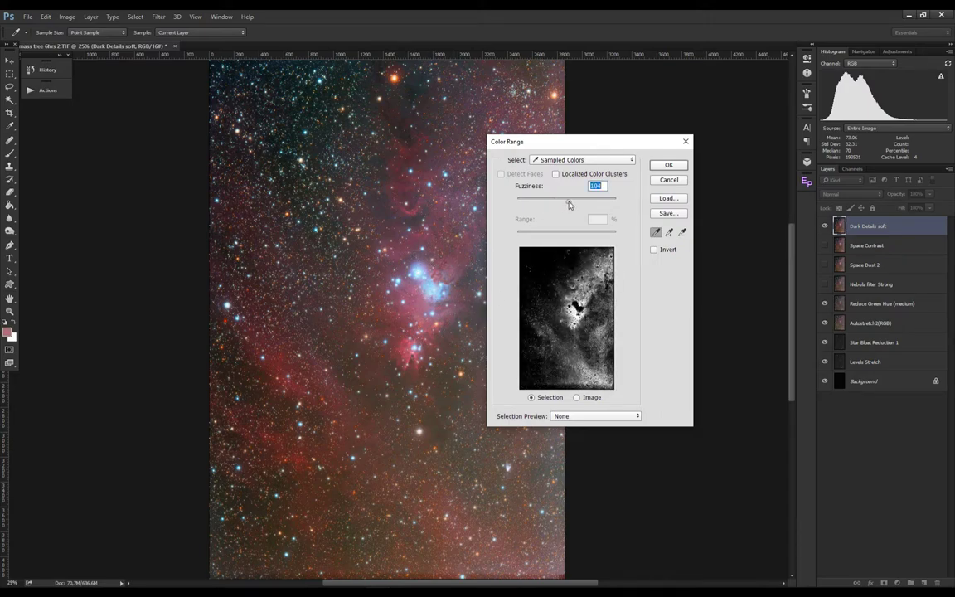
left_click(669, 165)
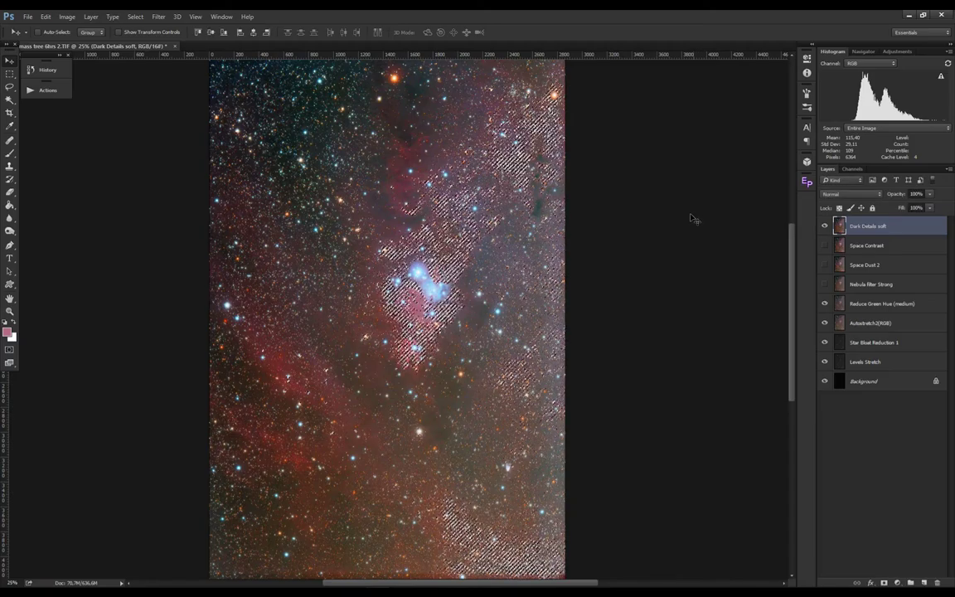
left_click(131, 15)
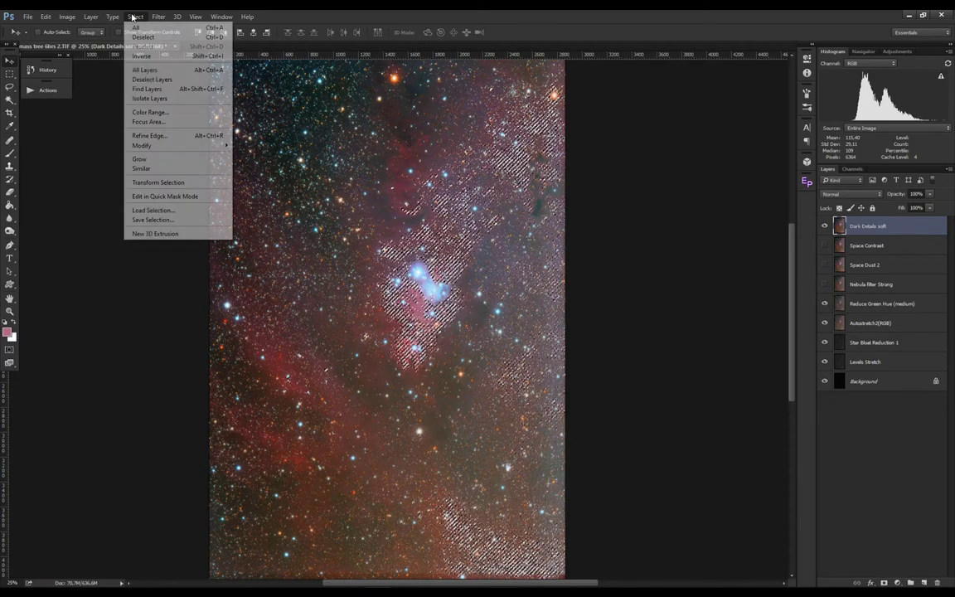
left_click(162, 57)
- Run RC-Astro GradientXTerminator on the sky with Medium detail and Low aggressiveness
left_click(158, 16)
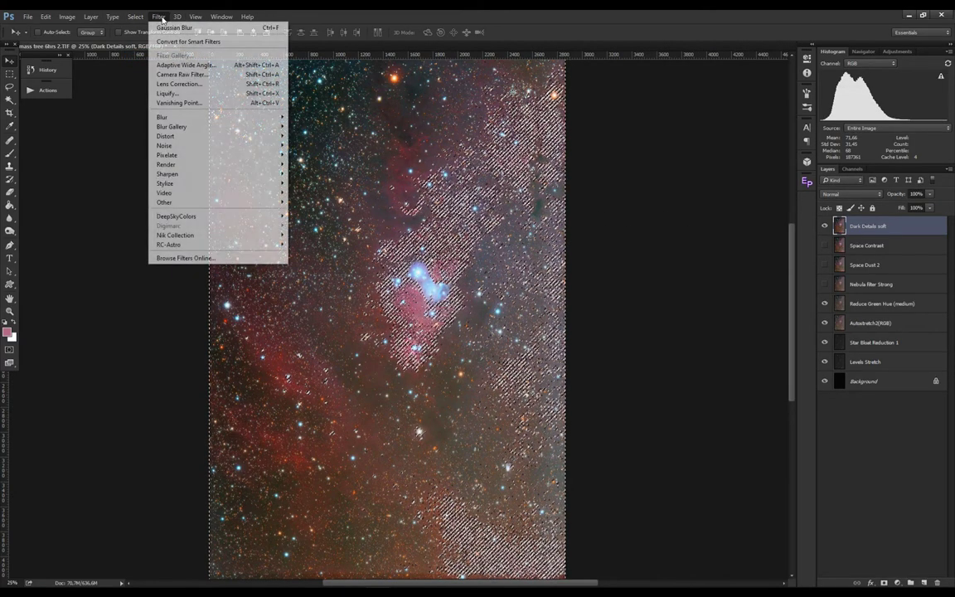
mouse_move(249, 245)
left_click(324, 246)
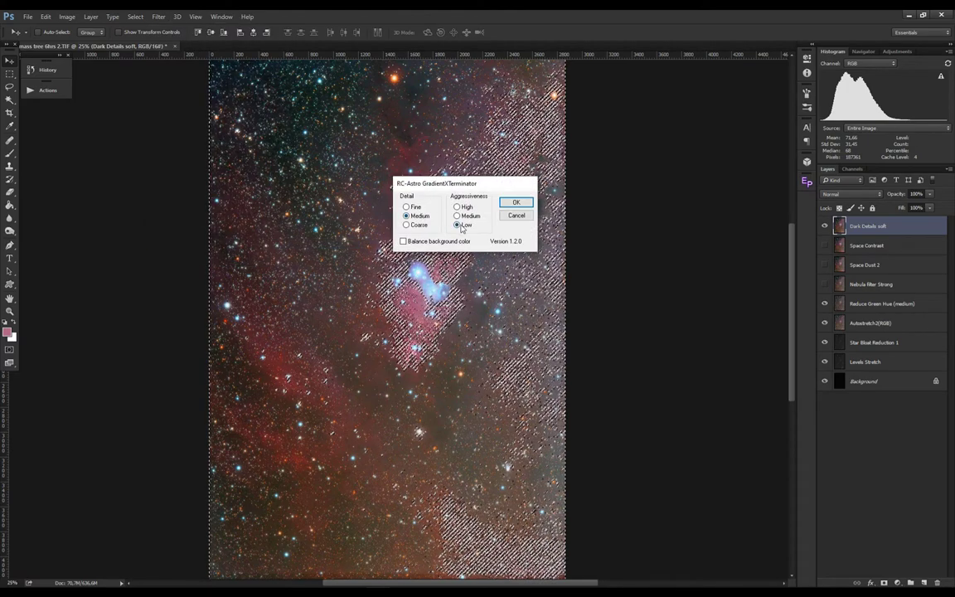
left_click(511, 204)
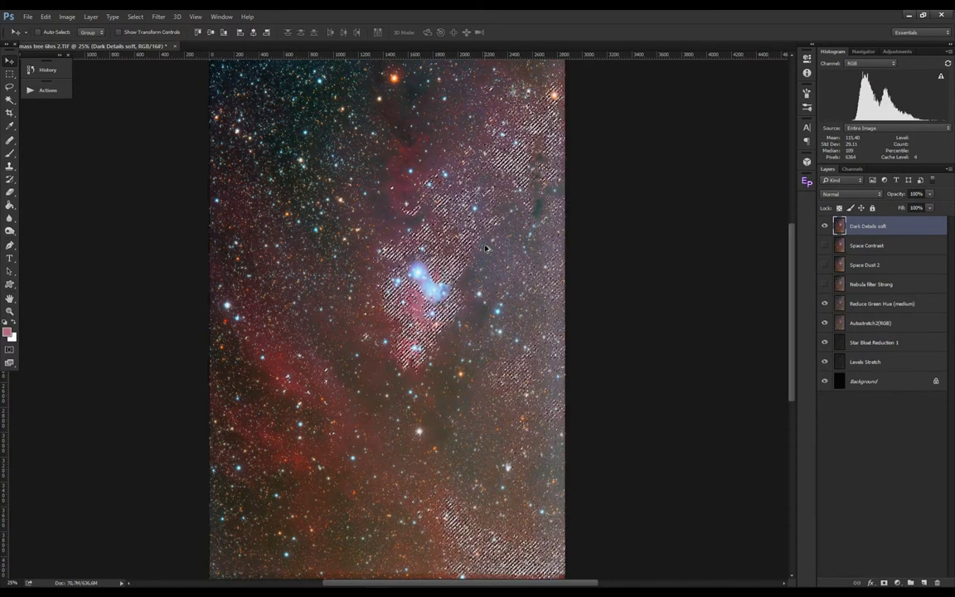
- Compare the image before and after gradient removal, keeping the corrected version
scroll(490, 246, "down", 2)
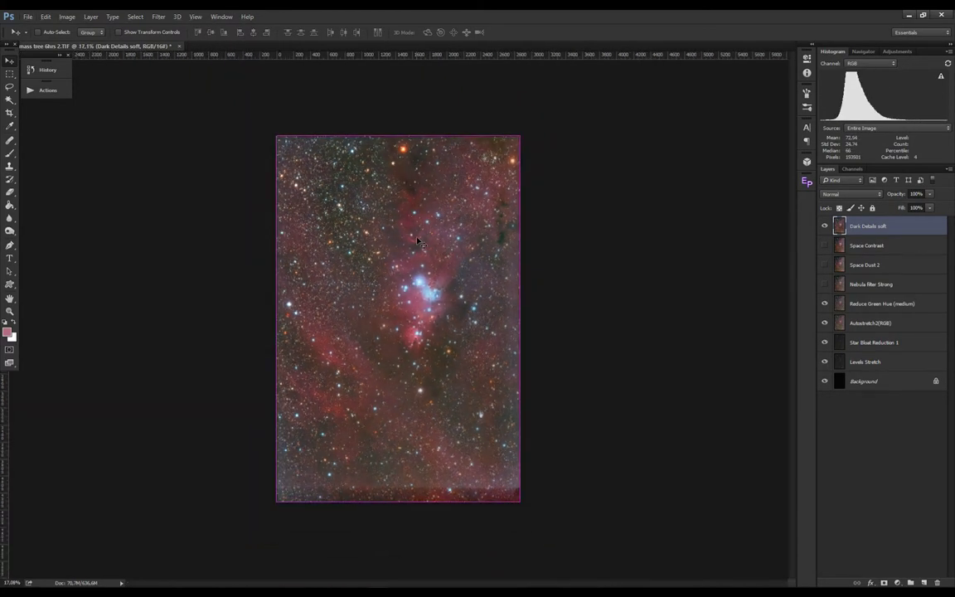
key("ctrl+z")
key("ctrl+z")
key("ctrl+z")
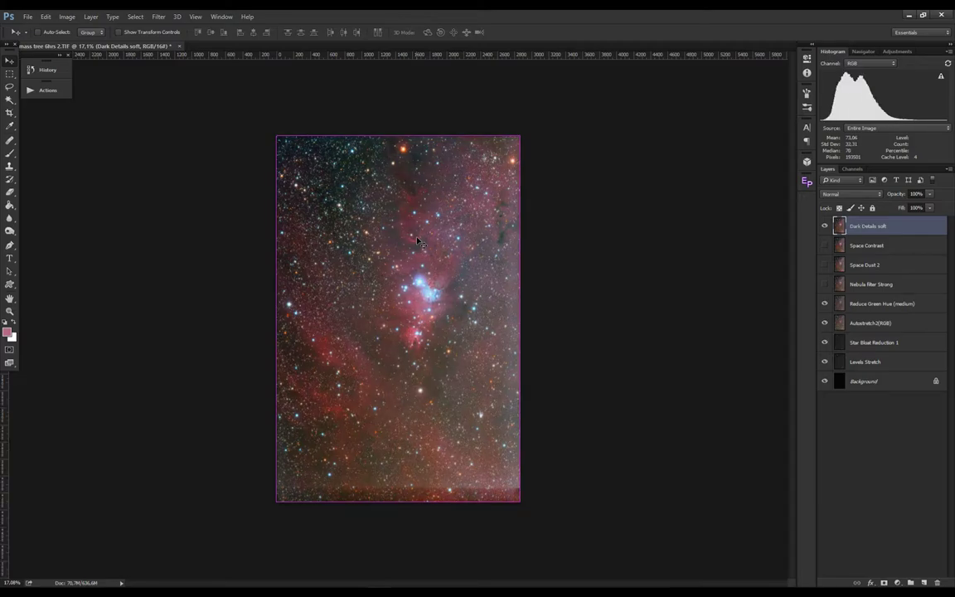
key("ctrl+z")
scroll(417, 241, "up", 2)
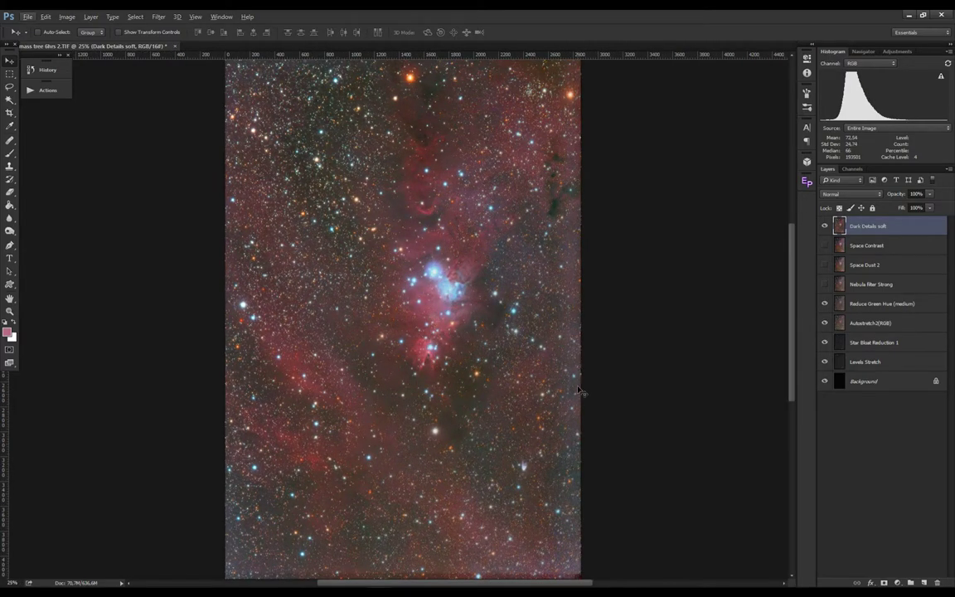
- Play the 'Reduce background color noise' action from the Actions panel
left_click(33, 88)
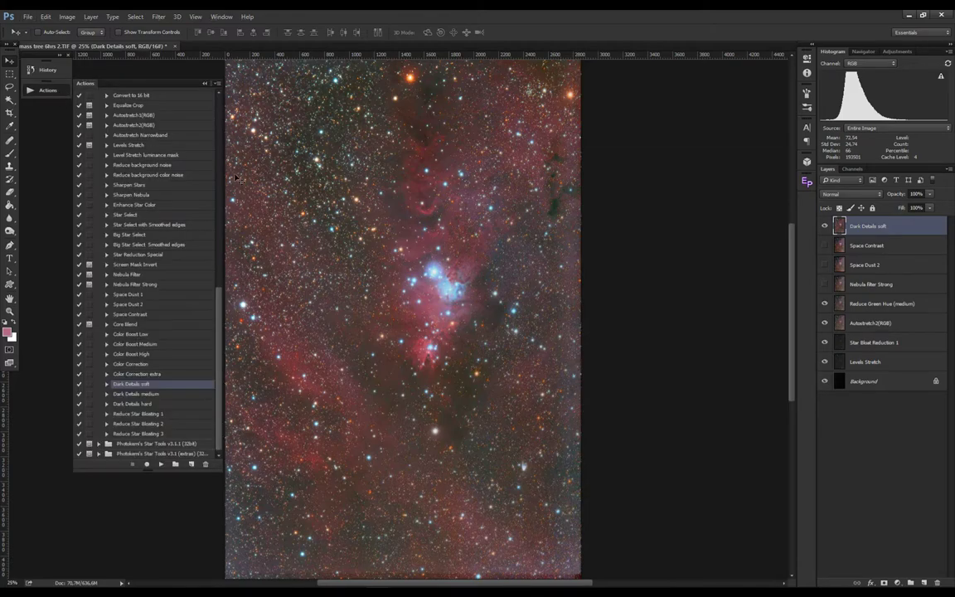
left_click_drag(223, 323, 219, 307)
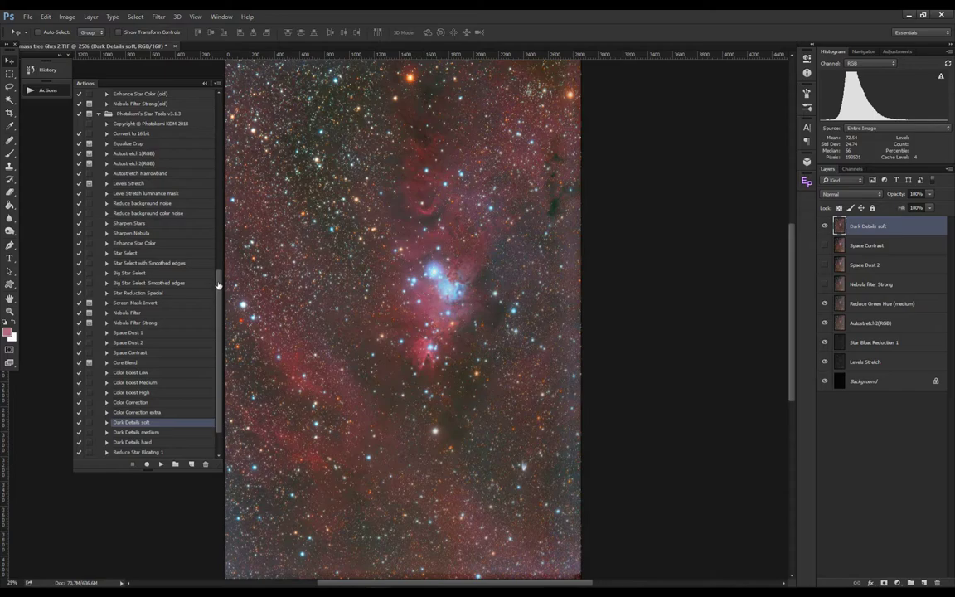
left_click(166, 213)
left_click(170, 464)
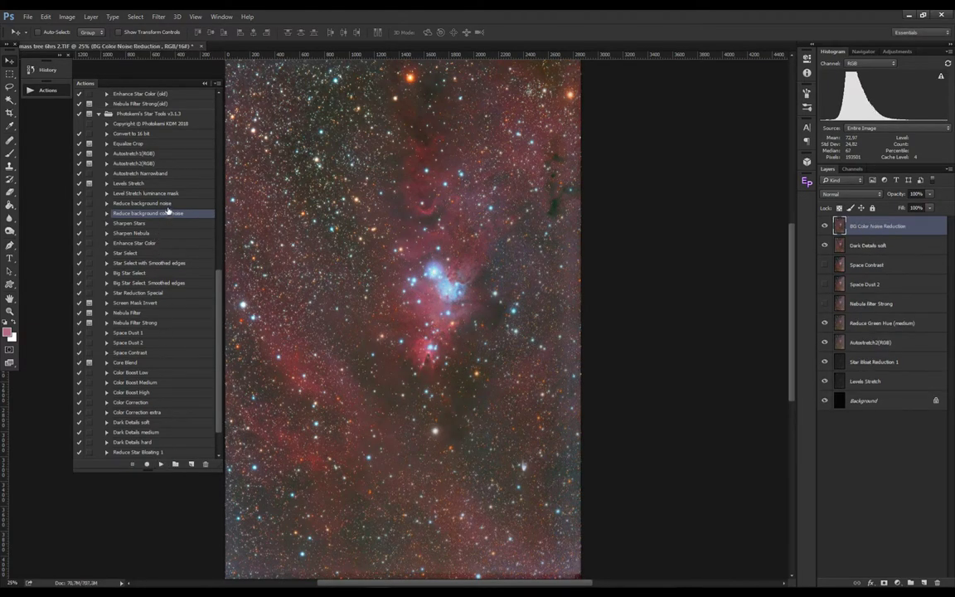
- Play the 'Reduce background noise' action, then close the actions and fit the image on screen
left_click(149, 203)
left_click(162, 464)
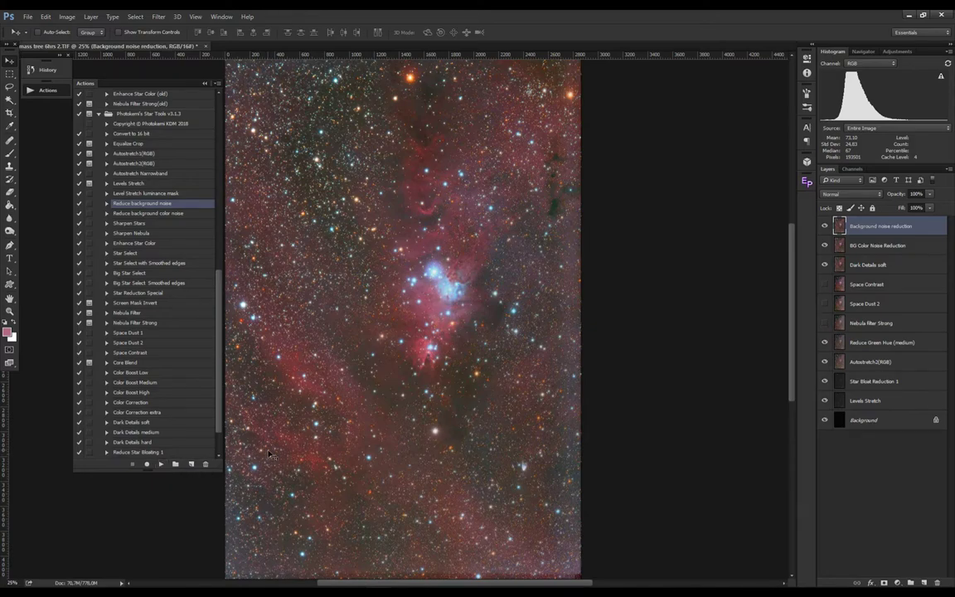
left_click(57, 93)
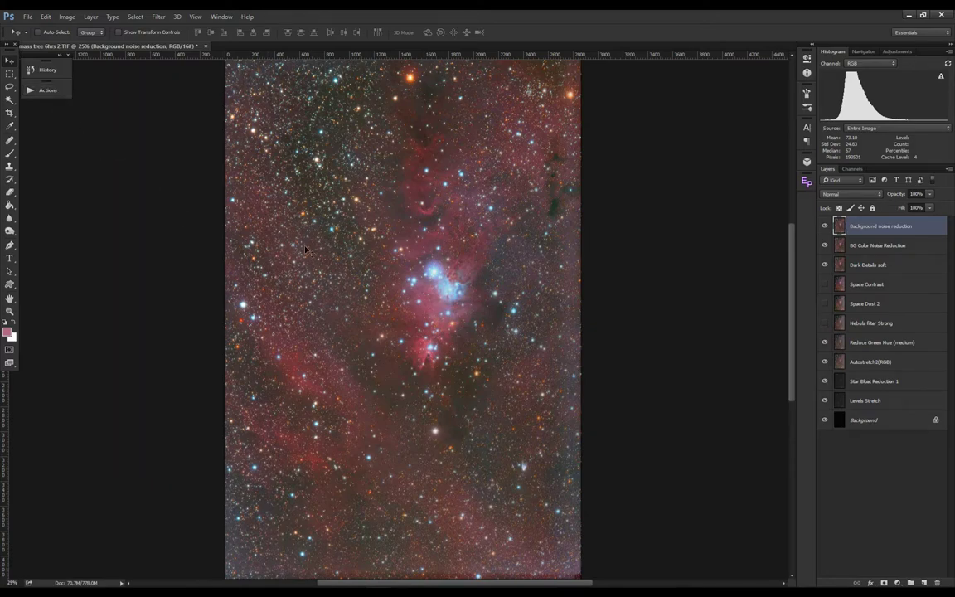
key("ctrl+0")
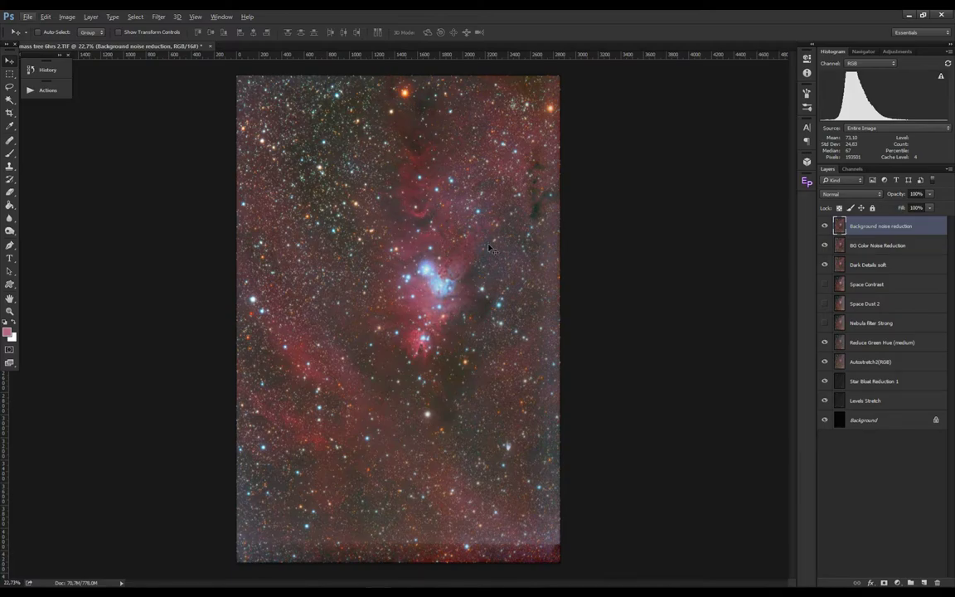
- Start a Camera Raw Filter graduated adjustment with Clarity +25 and Shadows -18
left_click(158, 17)
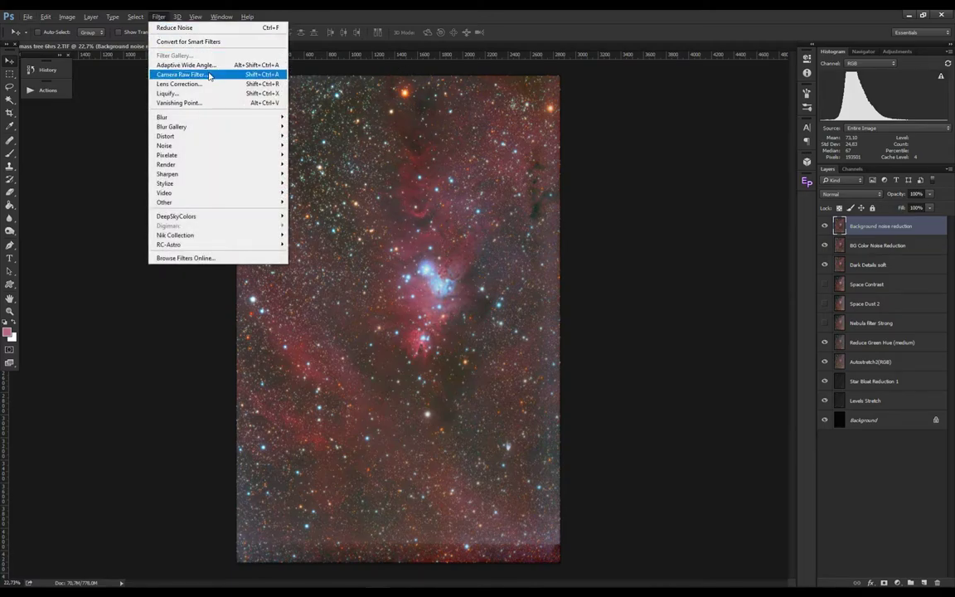
left_click(209, 75)
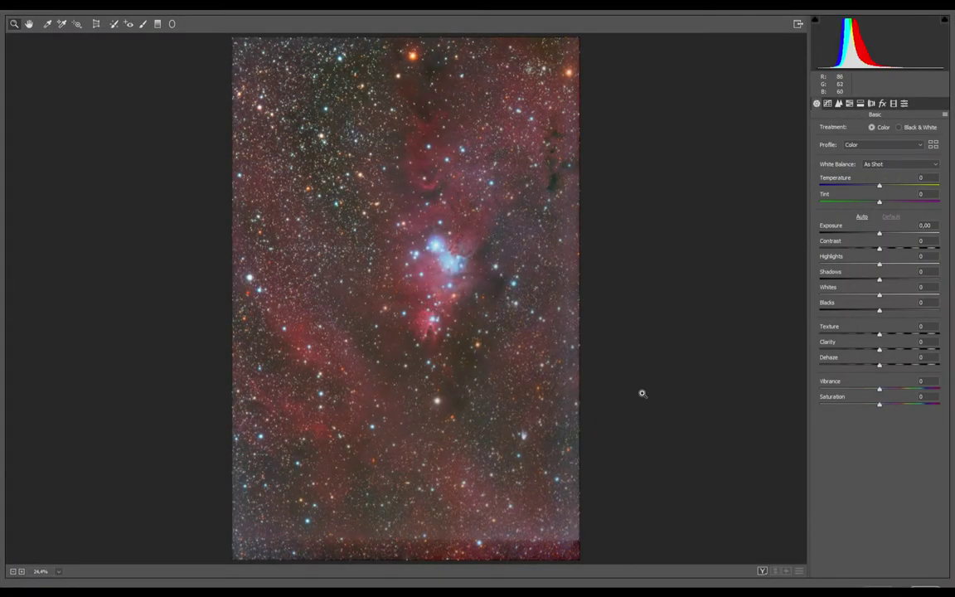
left_click(160, 24)
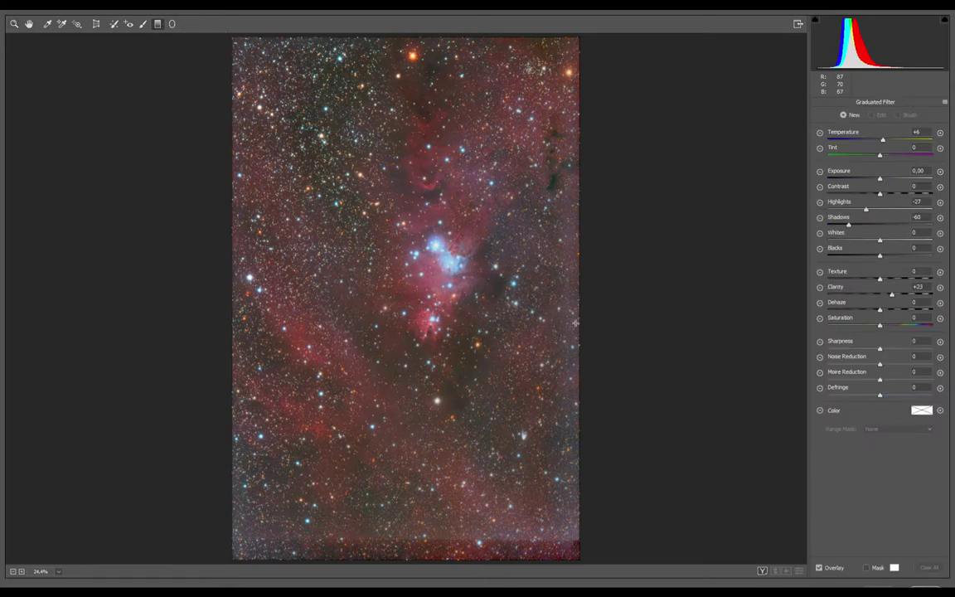
left_click(940, 287)
left_click_drag(880, 225, 868, 242)
- Draw the gradient along the right edge and set Highlights -48, Whites -23, Clarity +27
mouse_move(572, 297)
left_mouse_down()
mouse_move(550, 297)
mouse_move(554, 305)
left_mouse_up()
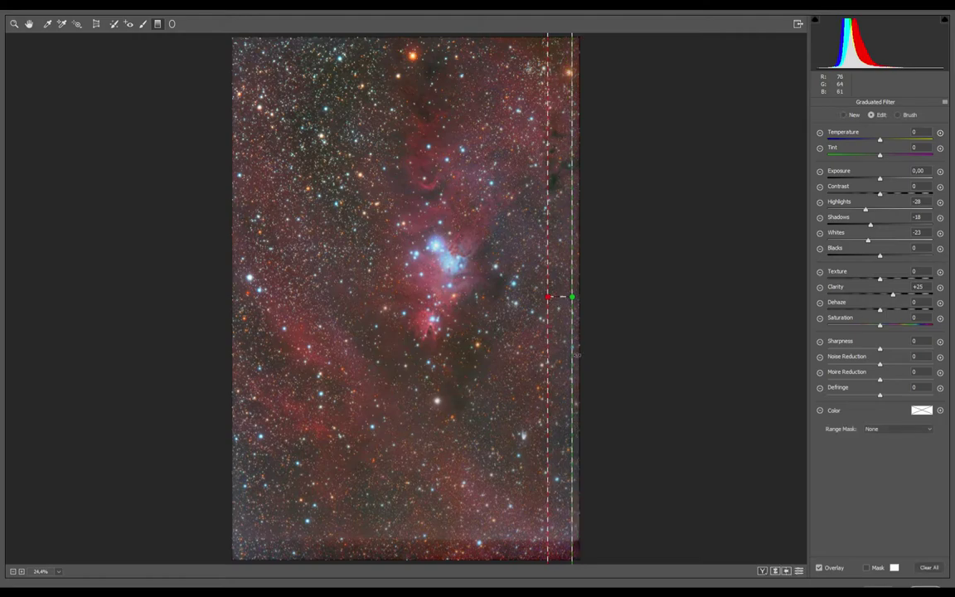
key("v")
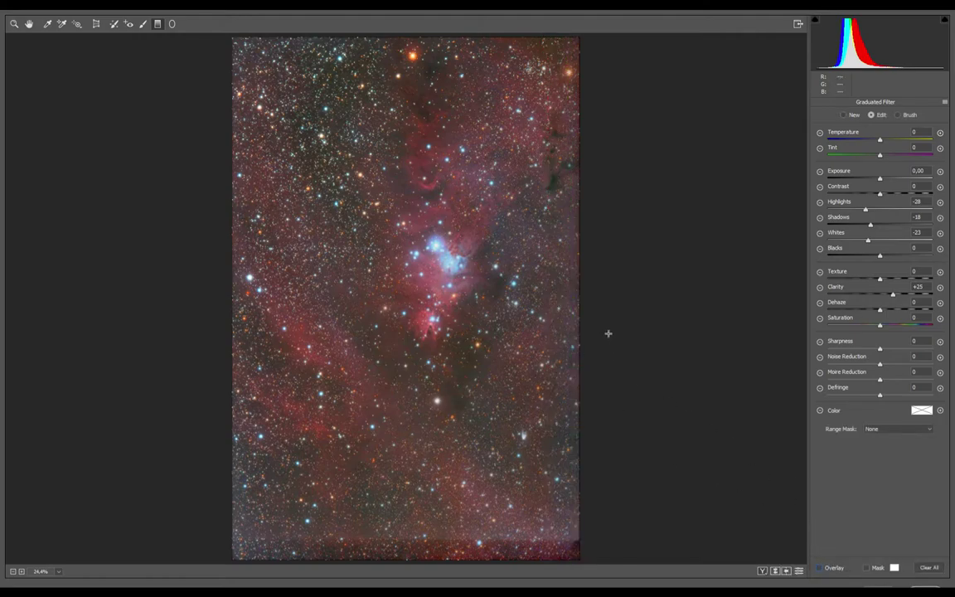
left_click_drag(866, 209, 847, 225)
mouse_move(893, 295)
left_mouse_down()
mouse_move(910, 296)
mouse_move(896, 297)
left_mouse_up()
left_click(465, 481)
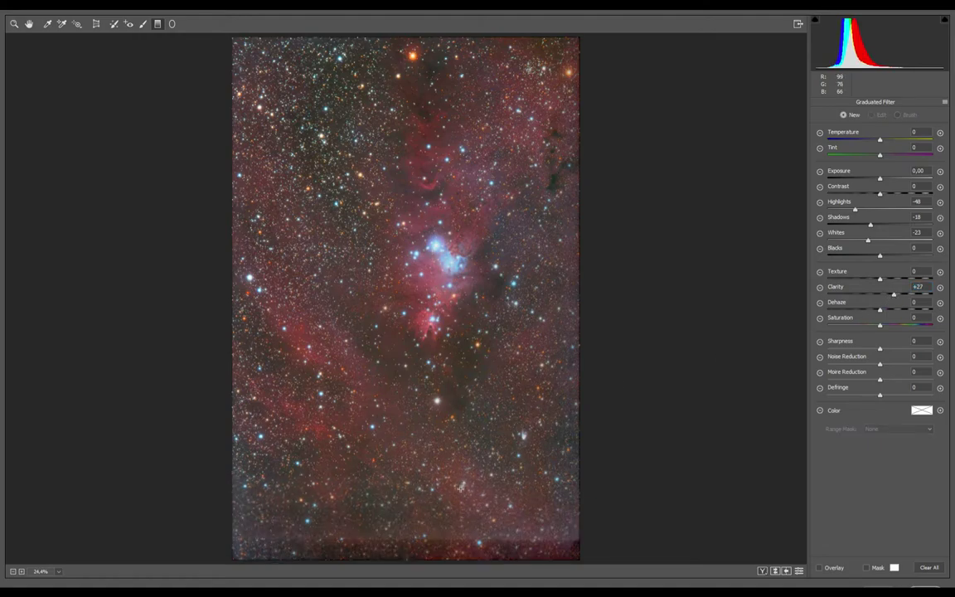
left_click(558, 514)
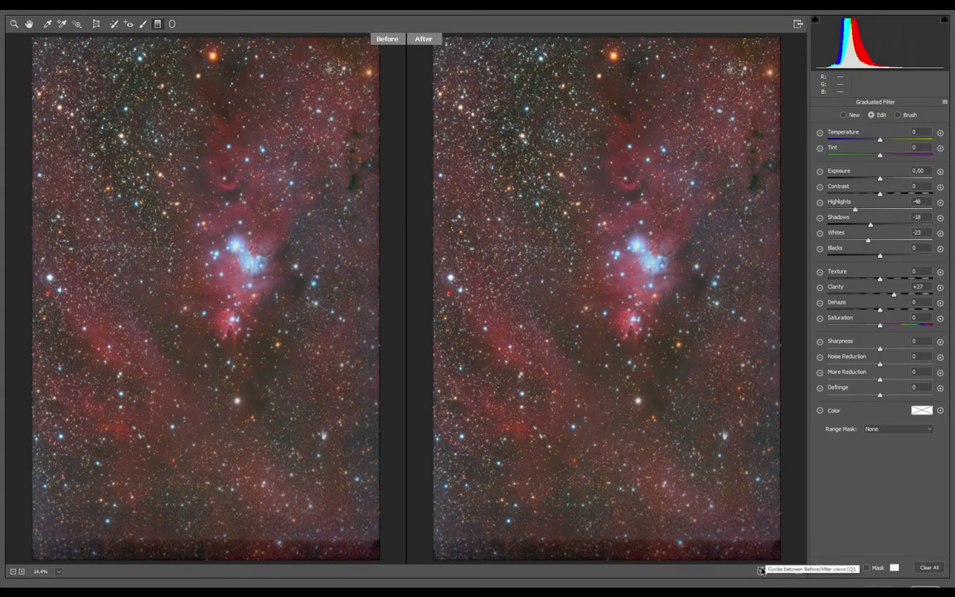
- Compare Before/After and add a vertical graduated filter at the right edge
left_click(762, 571)
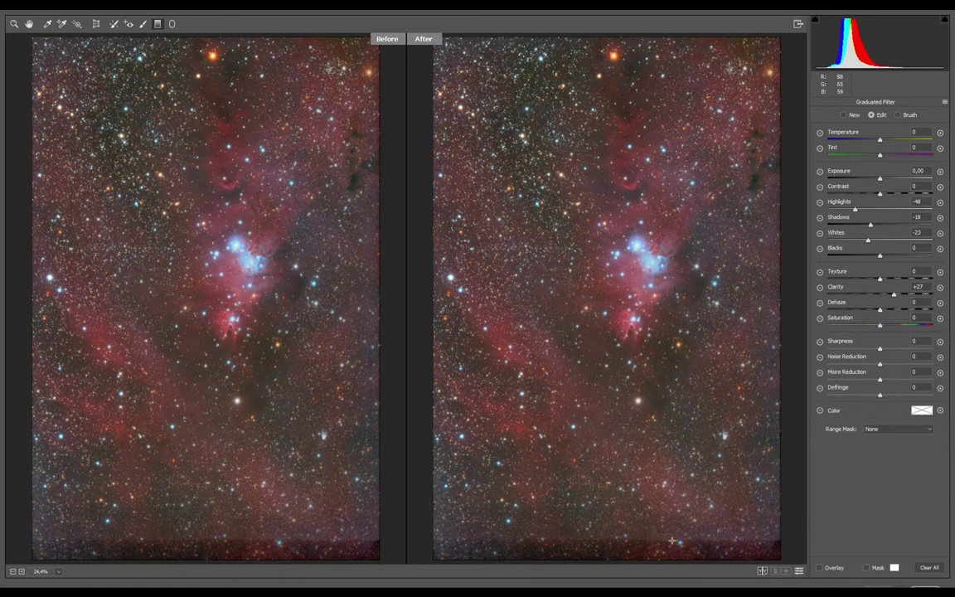
left_click(820, 568)
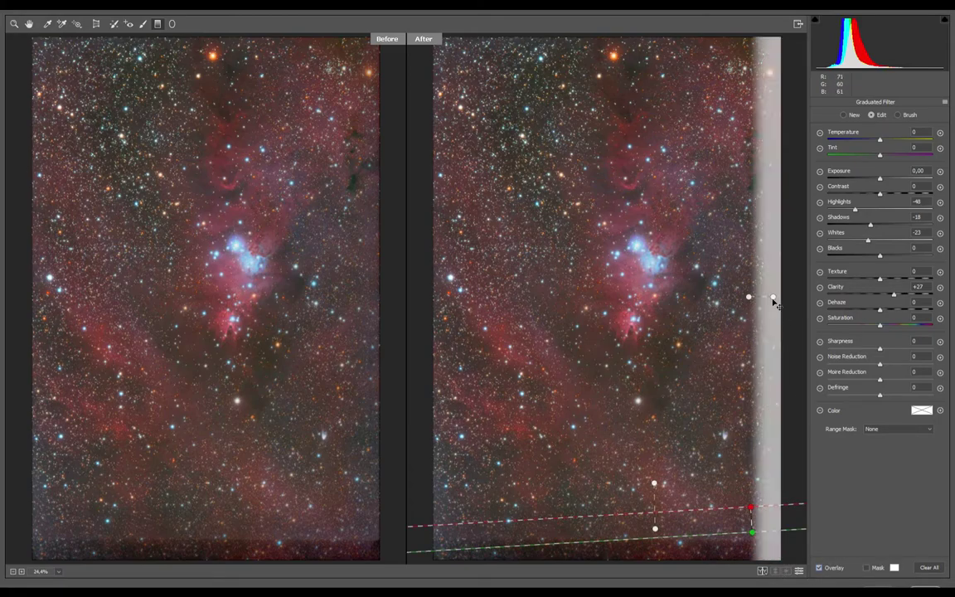
left_click_drag(770, 330, 747, 338)
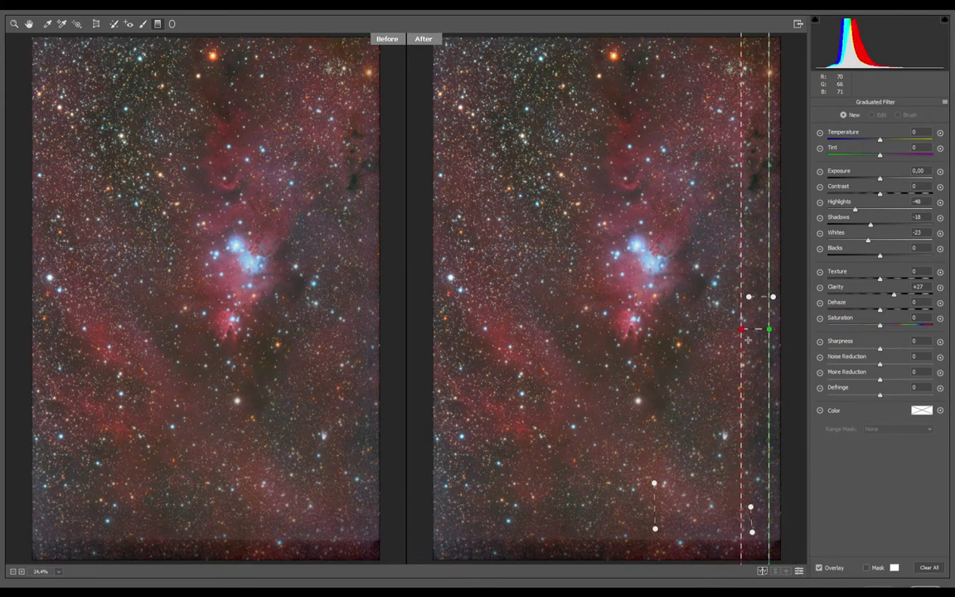
left_click(824, 568)
- Reset Highlights to 0 and set Shadows +7, Clarity +15 and Whites -15
double_click(856, 210)
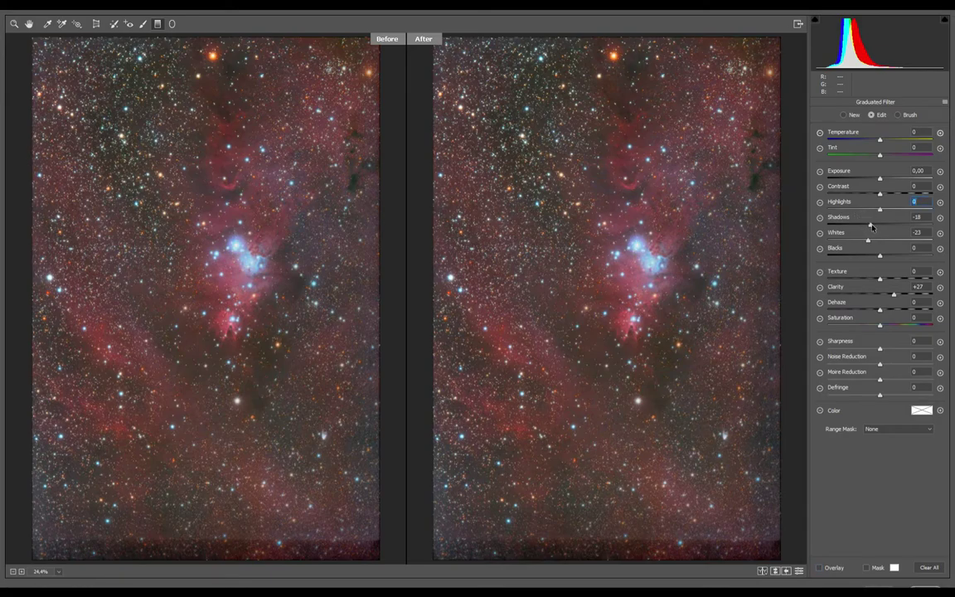
left_click_drag(883, 227, 884, 230)
left_click_drag(894, 294, 888, 296)
left_click_drag(869, 240, 873, 245)
- Apply the Camera Raw edits and crop to 2816 × 4058 px, removing the dark bottom strip
key("Return")
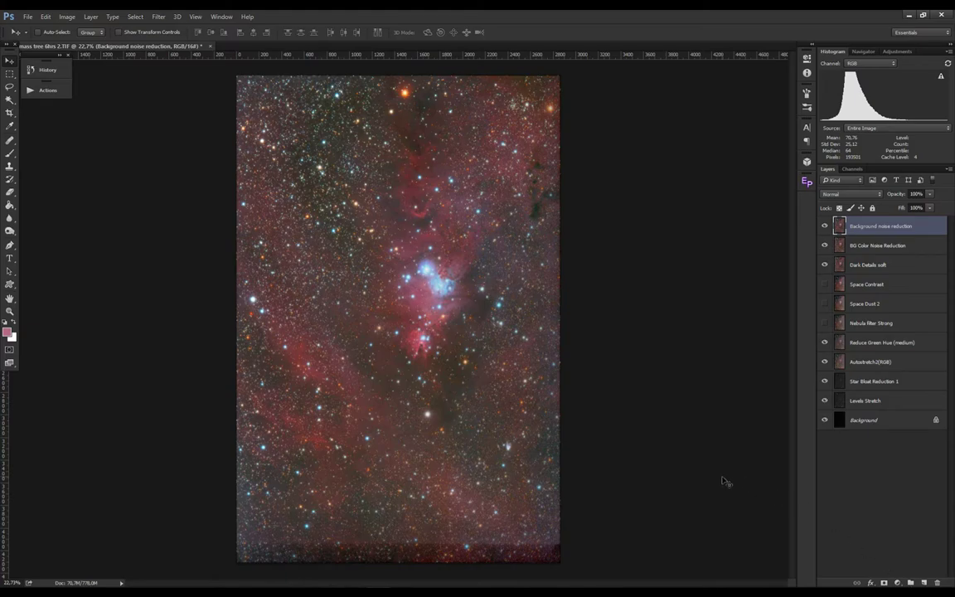
left_click(9, 111)
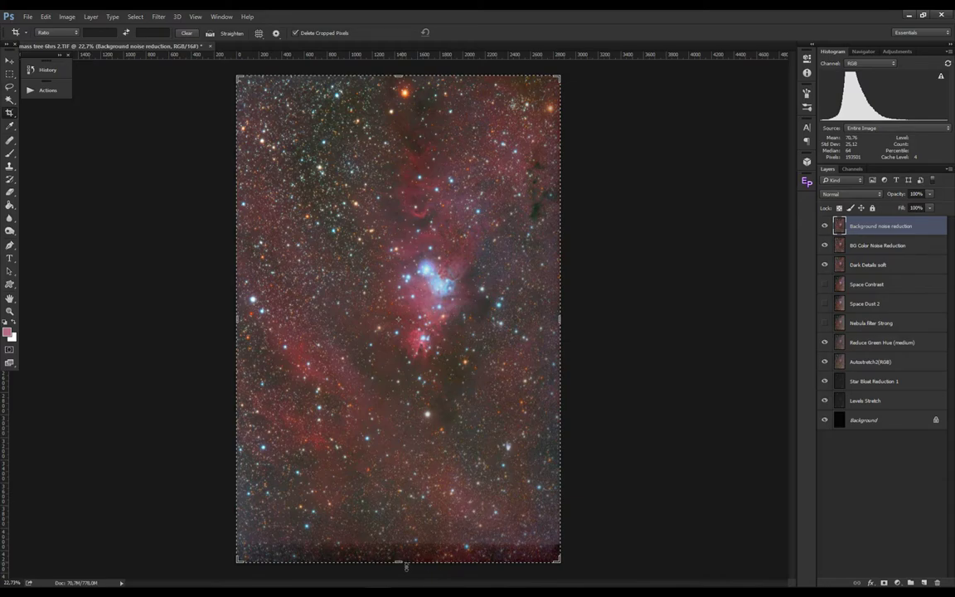
left_click_drag(406, 567, 399, 556)
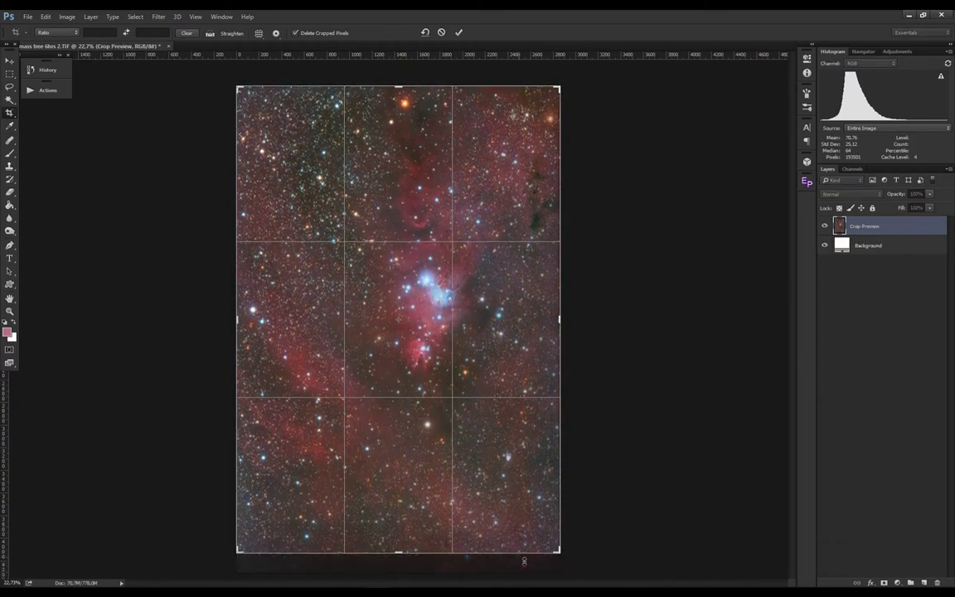
left_click_drag(560, 554, 556, 557)
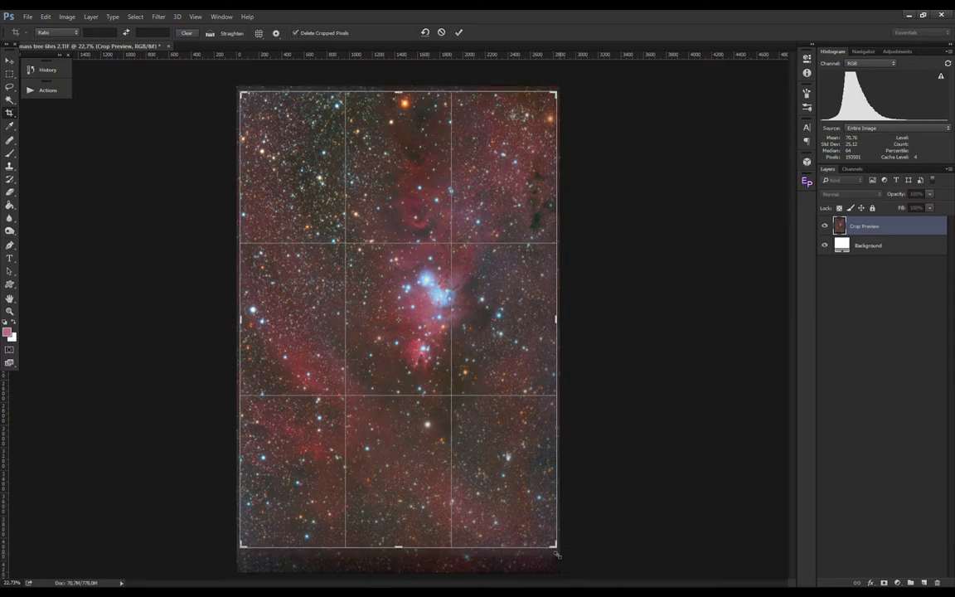
left_click(458, 32)
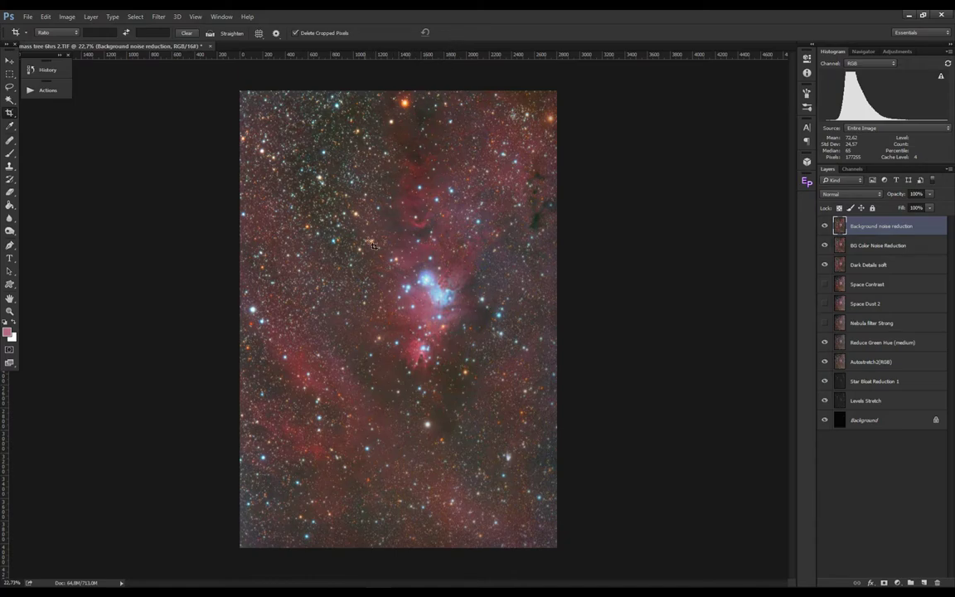
scroll(394, 323, "down", 1)
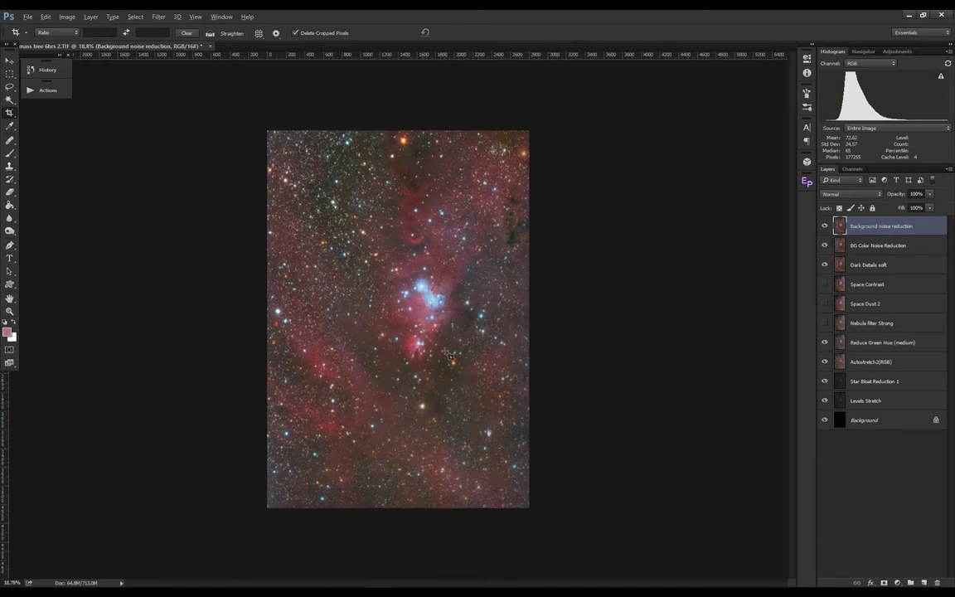
scroll(394, 324, "up", 2)
scroll(411, 355, "down", 1)
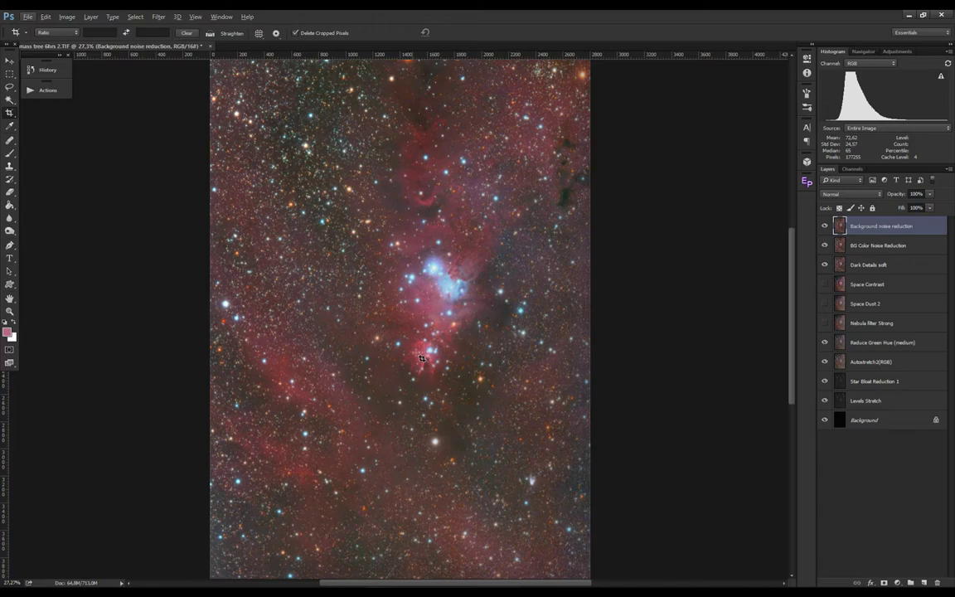
- Play the 'STAR reduction extra ALL' action from the Actions panel
left_click(42, 88)
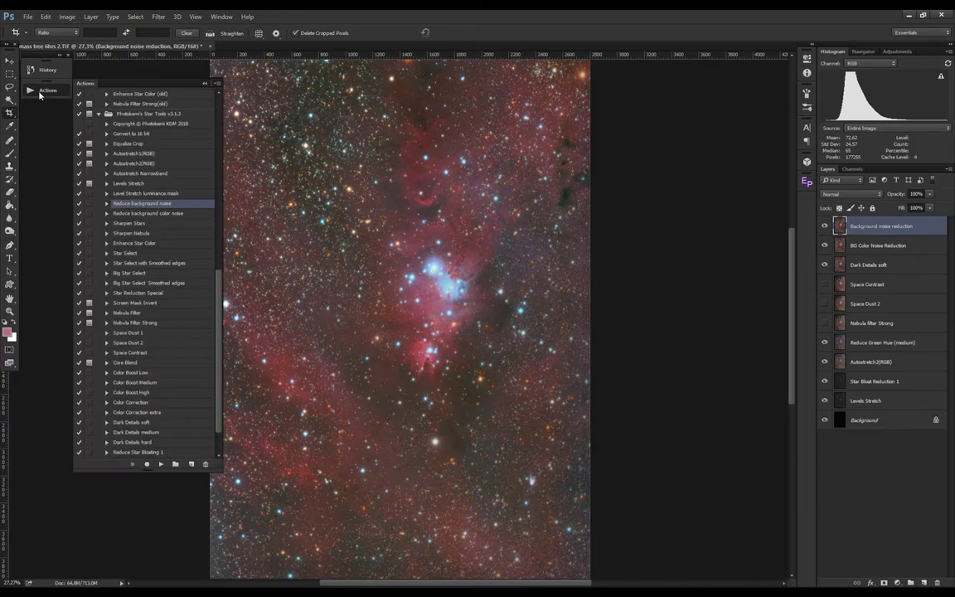
left_click_drag(220, 338, 222, 251)
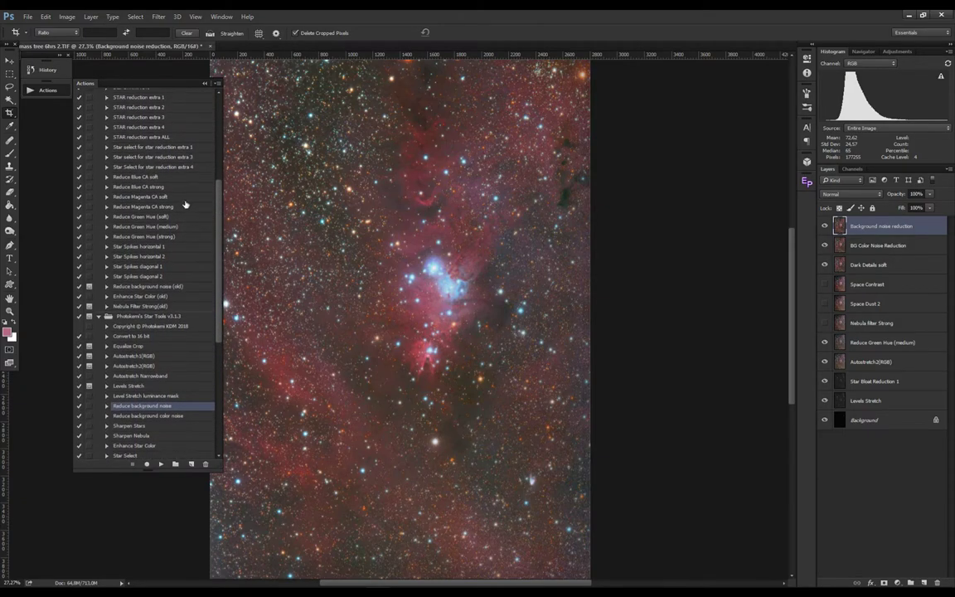
left_click(165, 137)
left_click(161, 464)
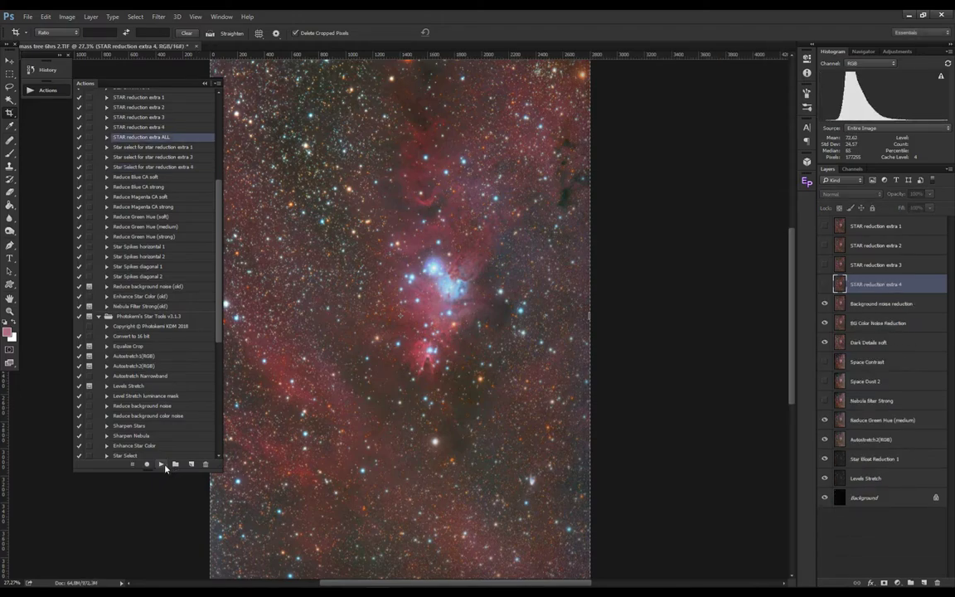
- Toggle visibility of STAR reduction extra 3 and 4 to compare their effect
left_click(826, 285)
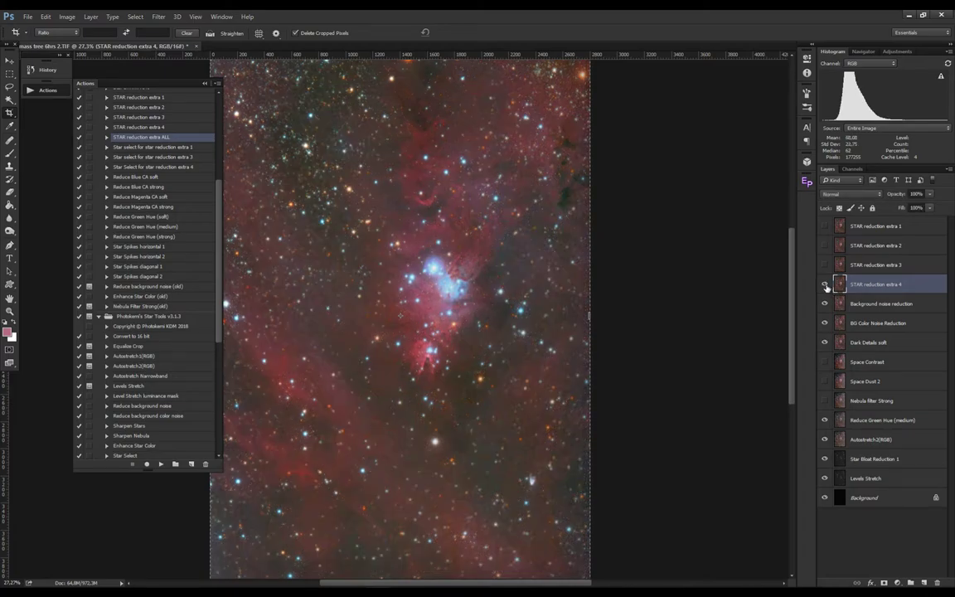
left_click(826, 285)
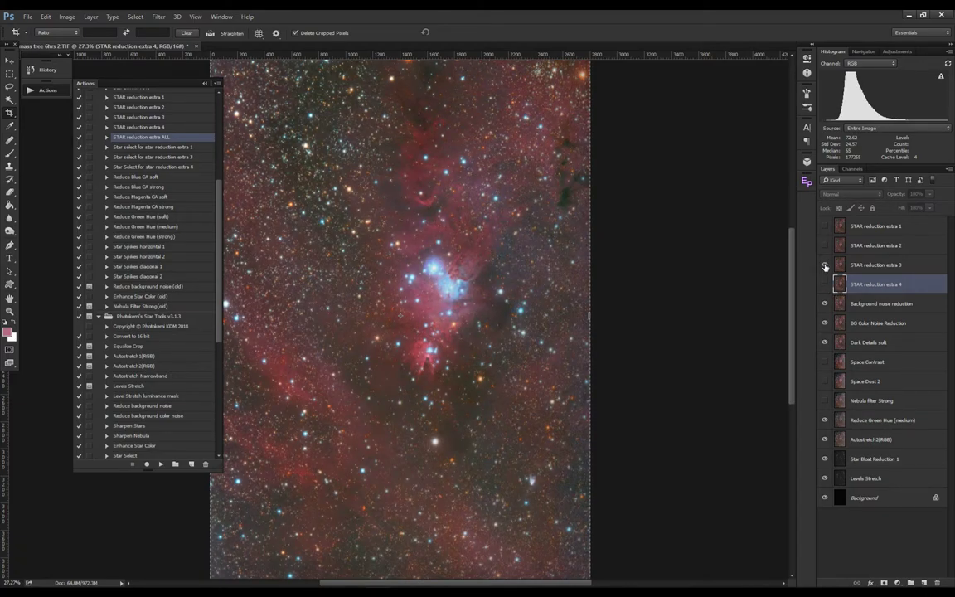
left_click(825, 265)
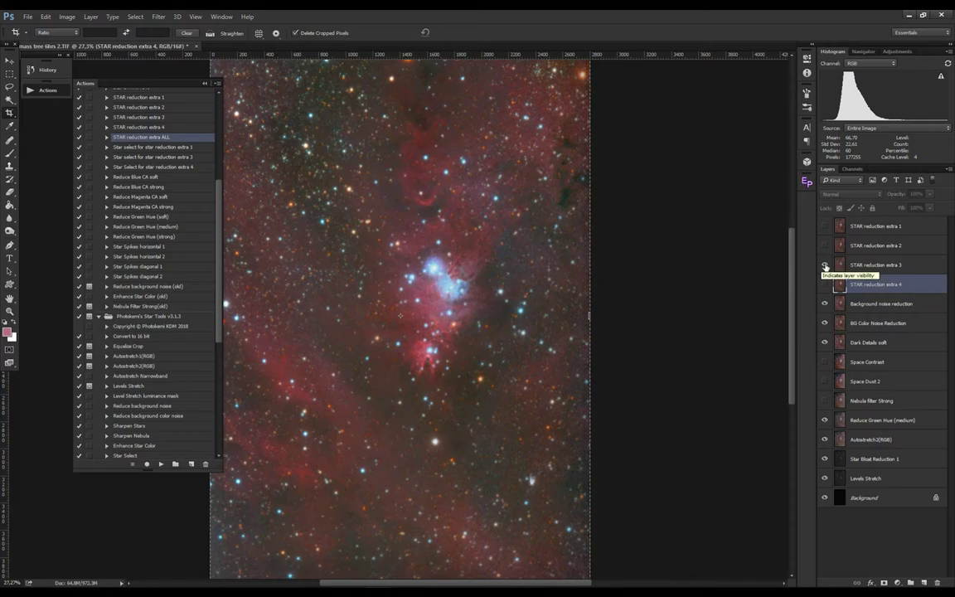
left_click(825, 265)
left_click(825, 265)
left_click(825, 266)
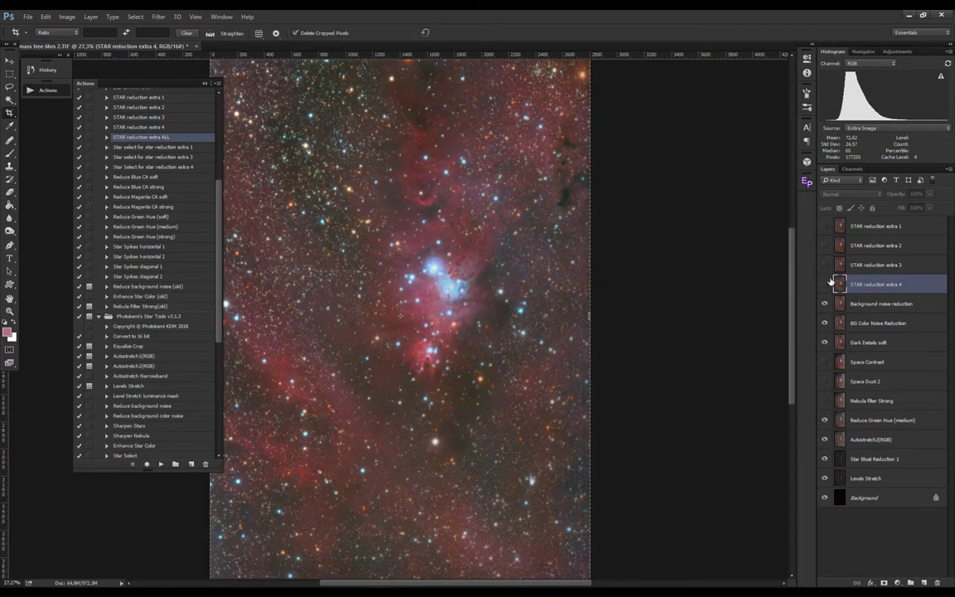
left_click(826, 286)
left_click(825, 266)
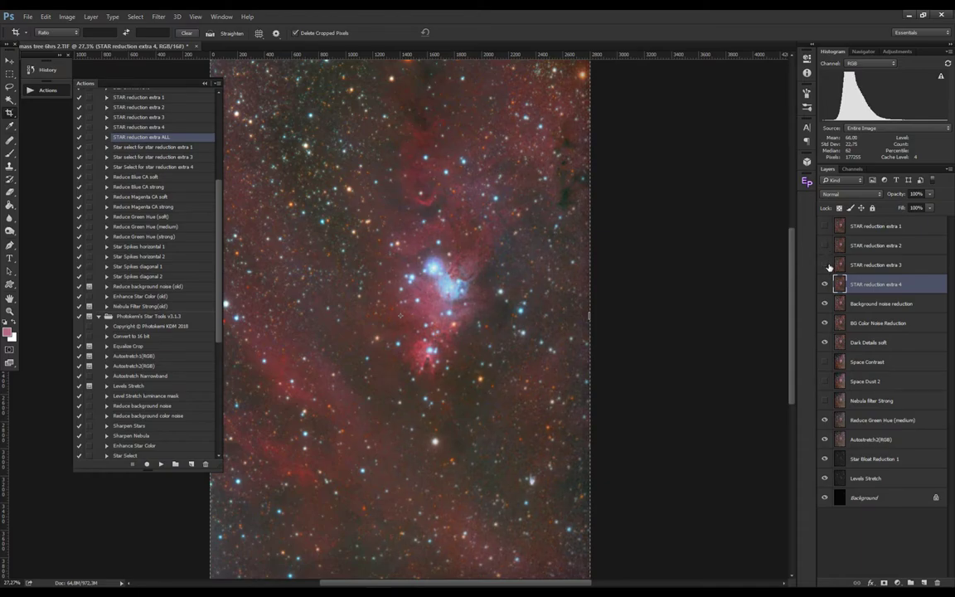
- Show extra 1 and 2, then delete STAR reduction extra 2 and 4
left_click(825, 247)
left_click(825, 226)
left_click(854, 247, "ctrl")
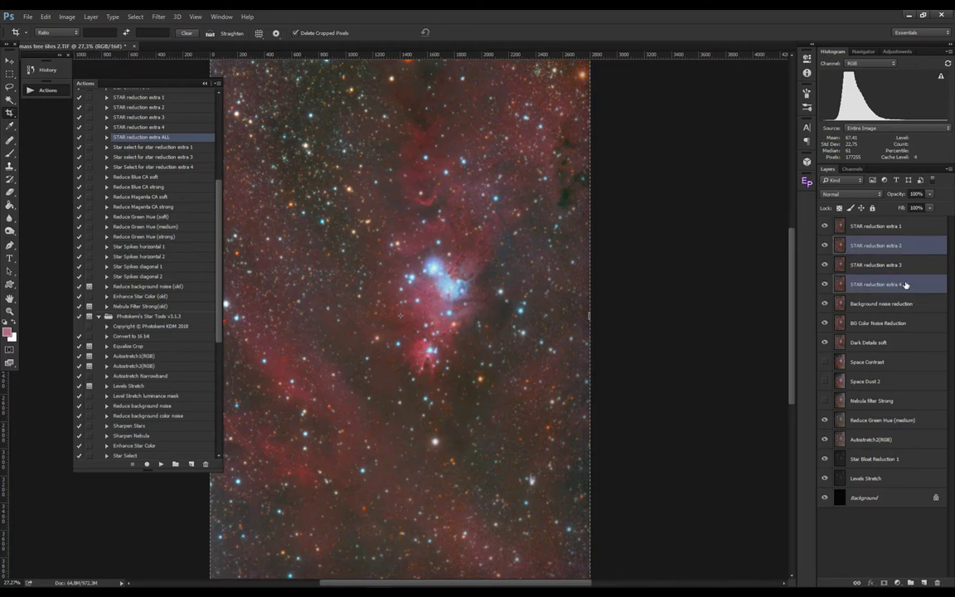
left_click_drag(916, 279, 938, 583)
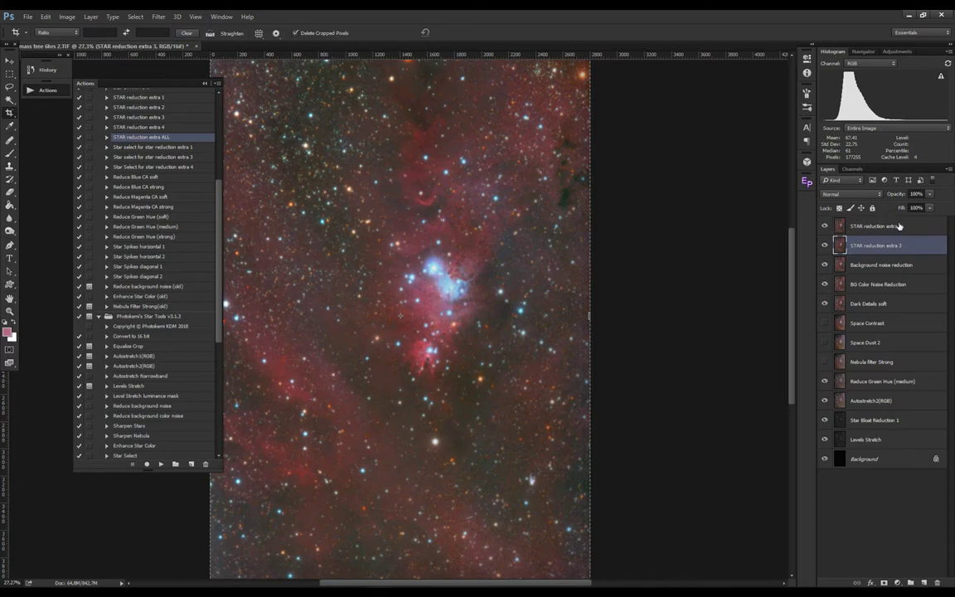
- Compare with STAR reduction extra 1 hidden and shown, then delete that layer
left_click(899, 225, "ctrl")
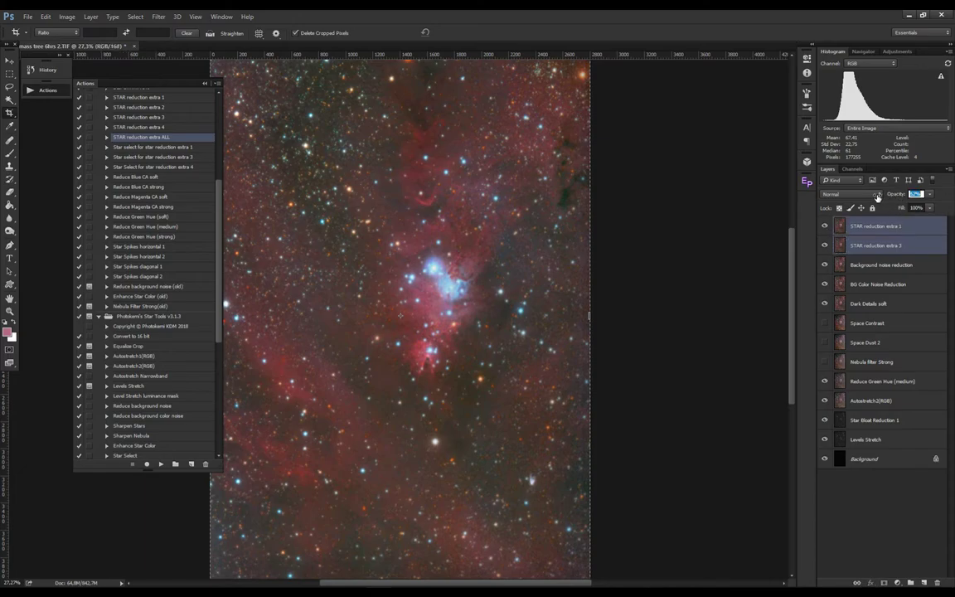
left_click(824, 226)
left_click(830, 246)
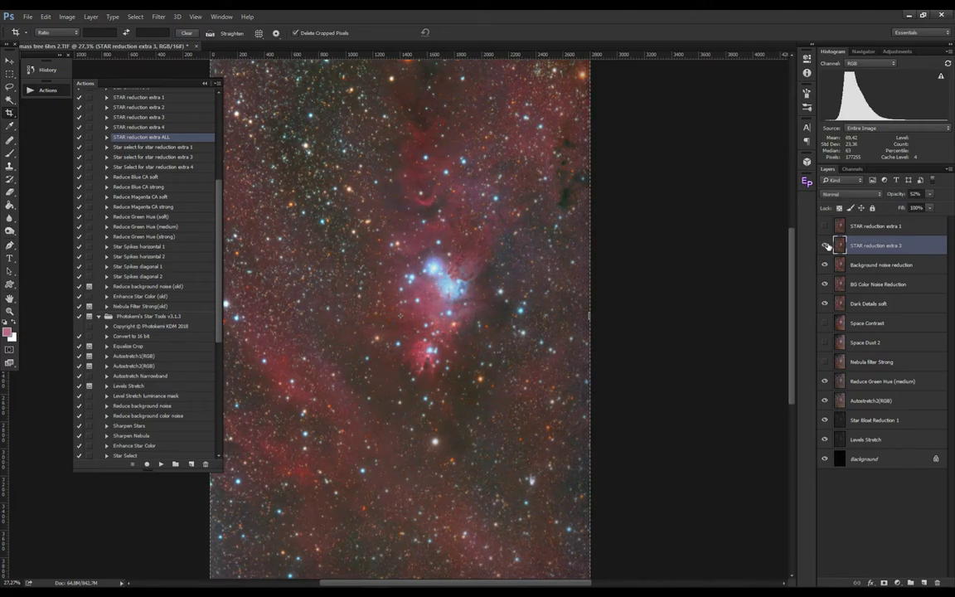
left_click(825, 226)
scroll(447, 283, "up", 1)
scroll(447, 284, "up", 3)
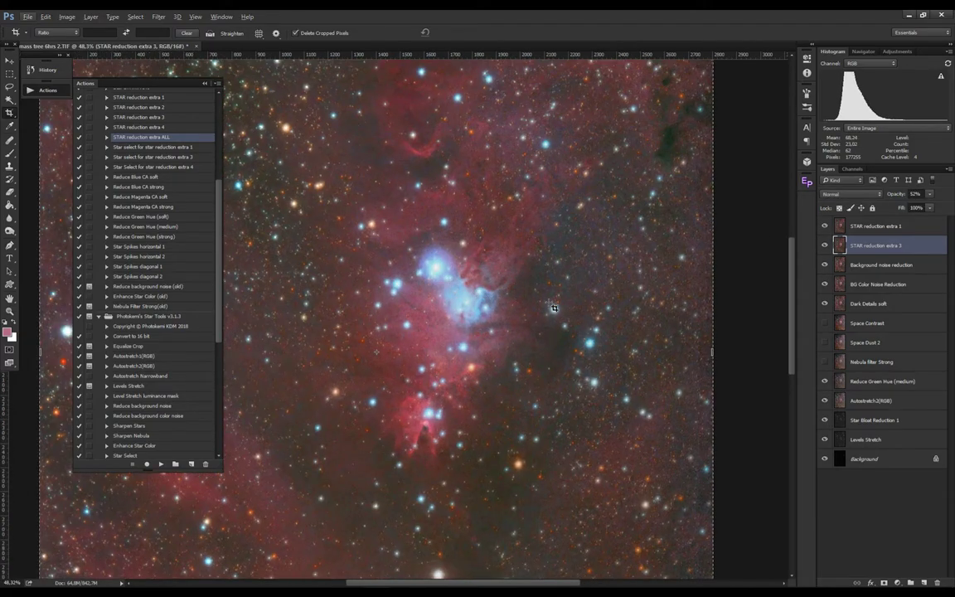
left_click(824, 226)
left_click_drag(829, 225, 925, 583)
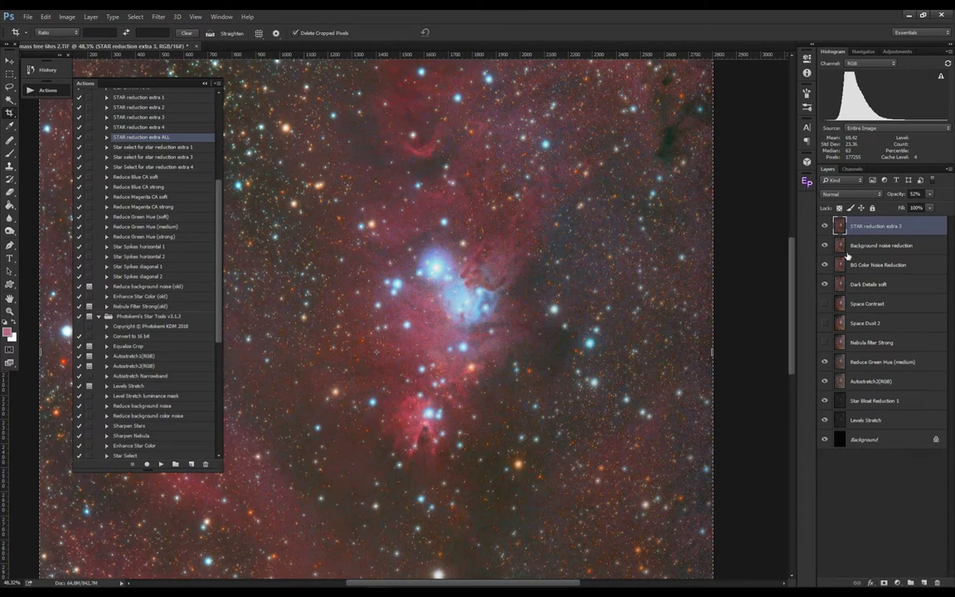
- Lower STAR reduction extra 3's opacity to about 36%
left_click(915, 193)
type("0")
key("ctrl+0")
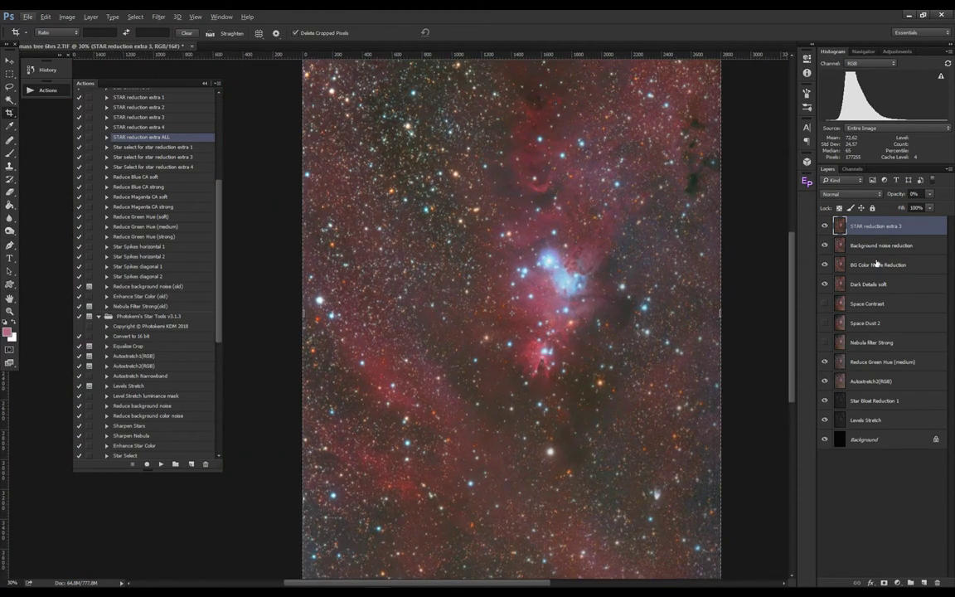
left_click(915, 194)
type("50")
key("Return")
key("Return")
- Merge STAR reduction extra 3 and Background noise reduction into one layer
left_click(926, 248, "shift")
right_click(929, 249)
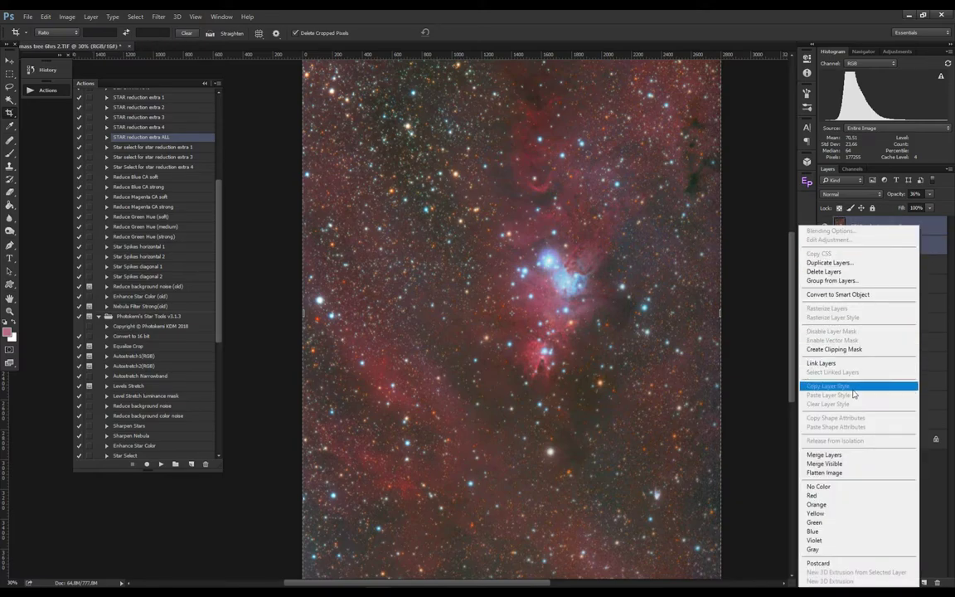
left_click(847, 458)
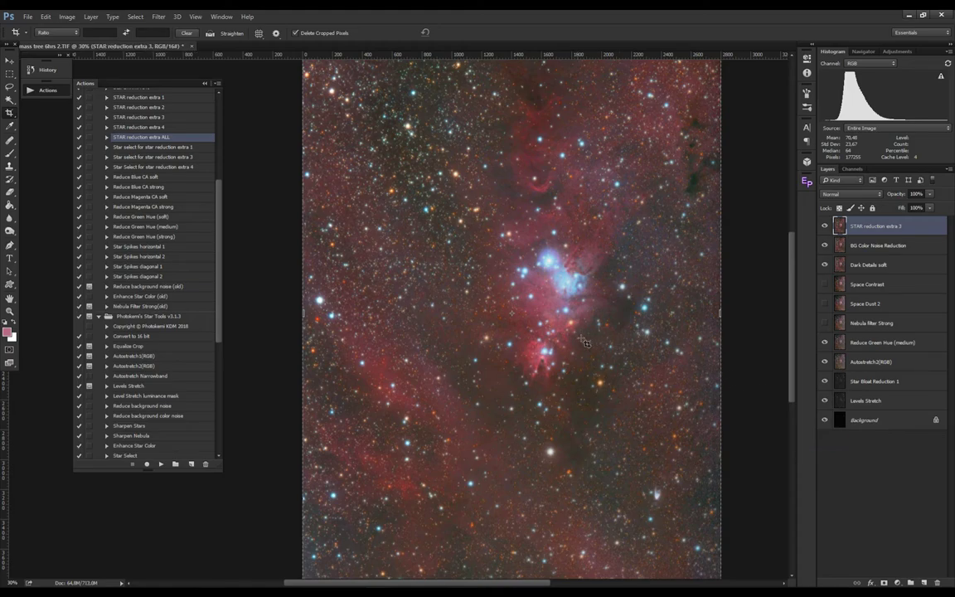
- Collapse the Actions panel and switch to the Move tool
scroll(594, 359, "down", 2)
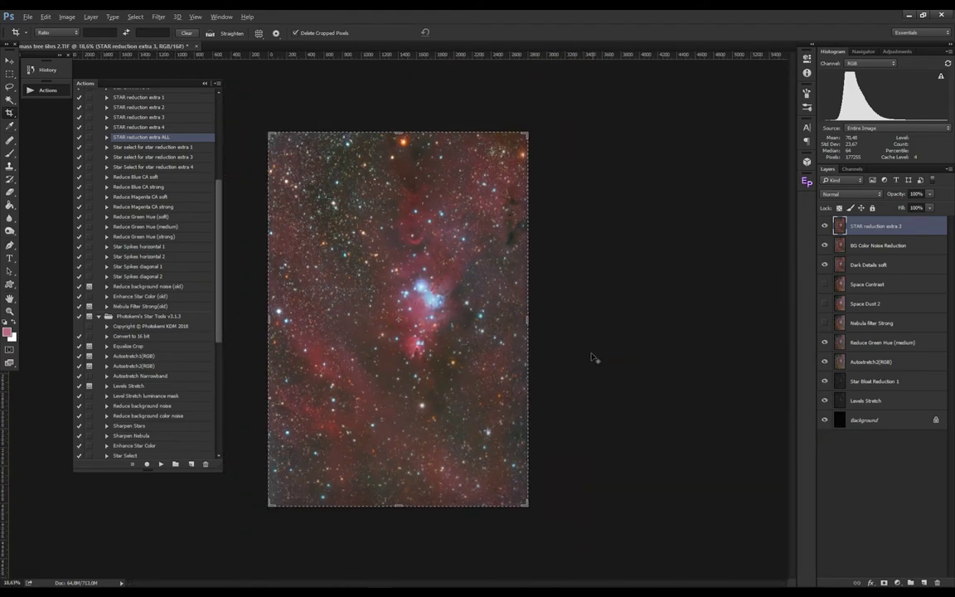
scroll(594, 358, "up", 1)
left_click(37, 87)
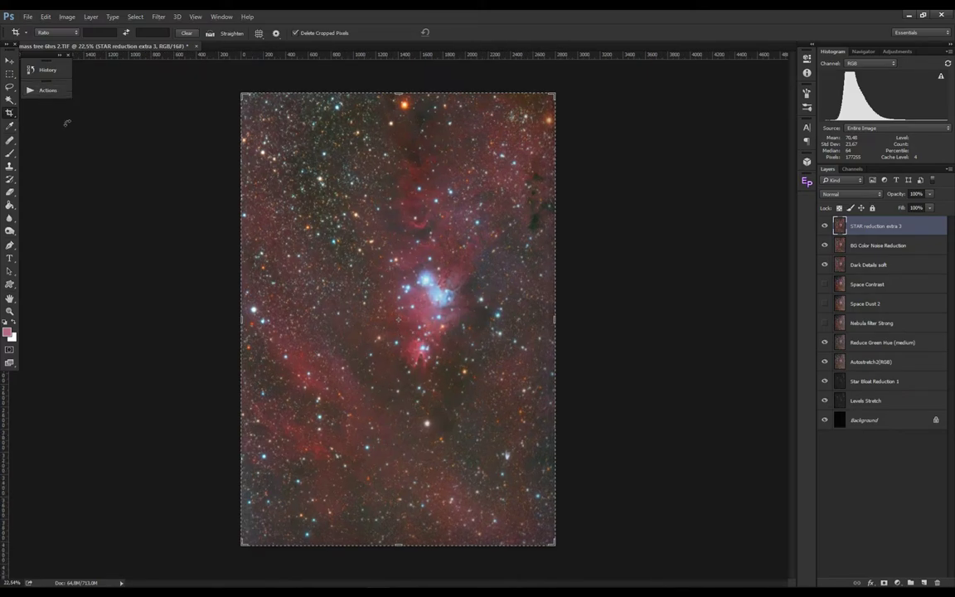
left_click(9, 61)
scroll(294, 258, "up", 1)
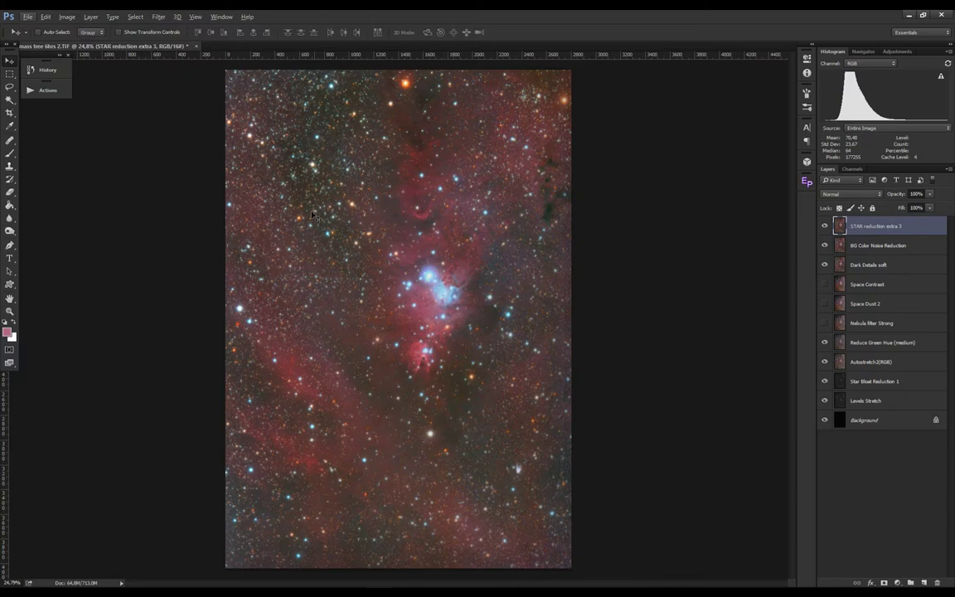
- In Color Efex Pro 4, add Contrast Only at -13% with 24% soft contrast
left_click(159, 17)
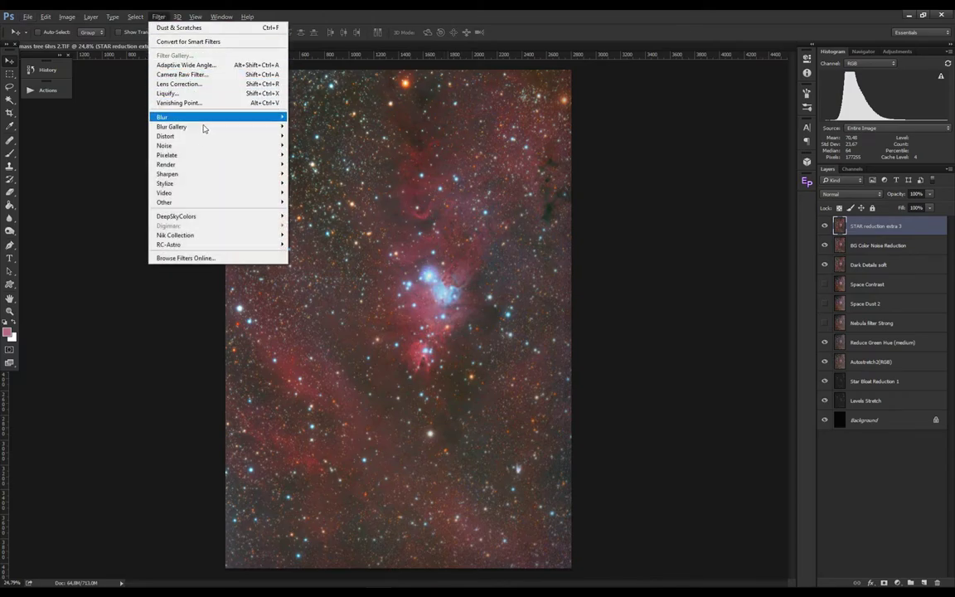
mouse_move(249, 235)
left_click(313, 245)
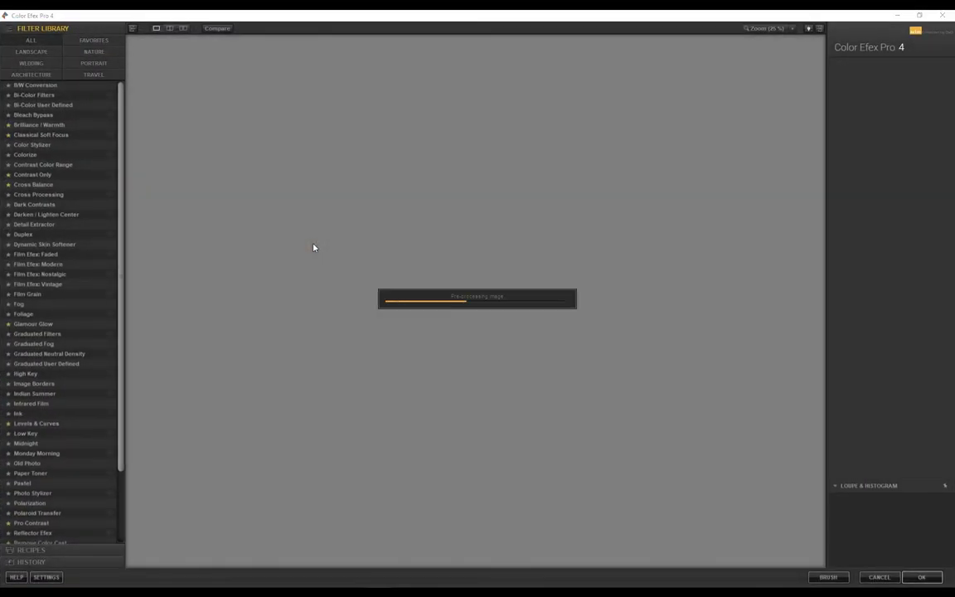
left_click(87, 41)
left_click(47, 104)
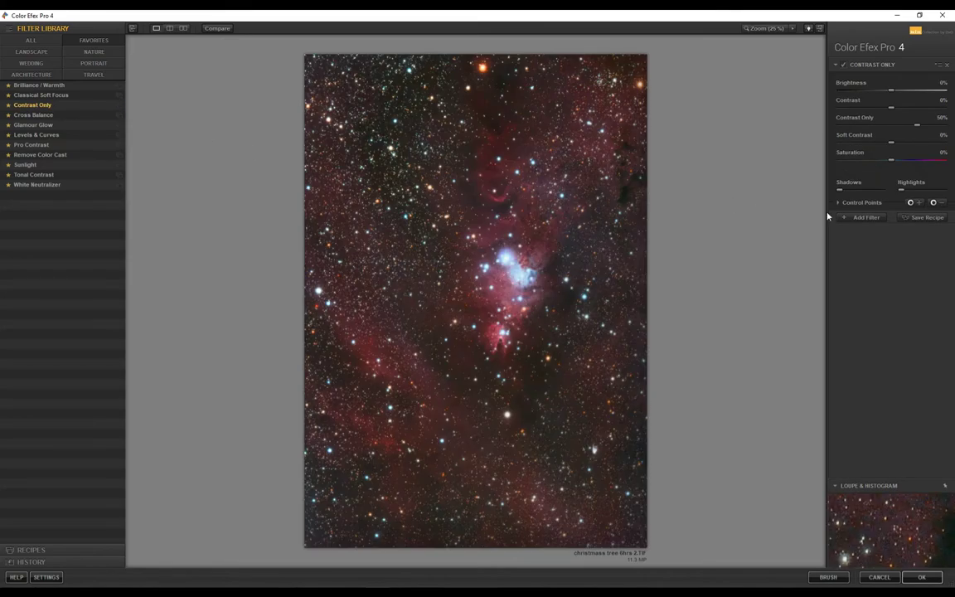
left_click(893, 125)
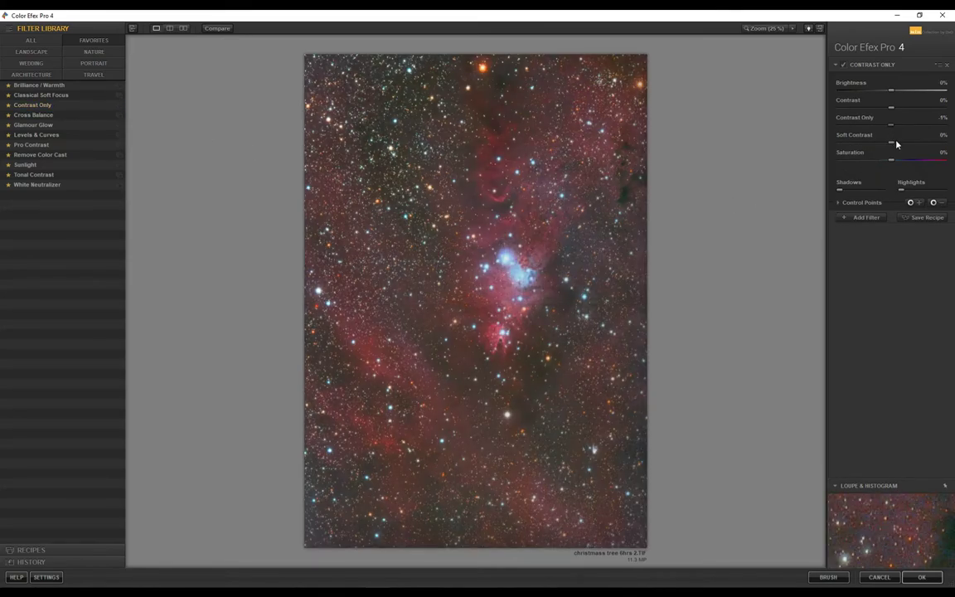
left_click_drag(896, 145, 916, 148)
left_click(885, 126)
- Add Classical Soft Focus at 25% strength with darker brightness and apply to Photoshop
left_click(864, 218)
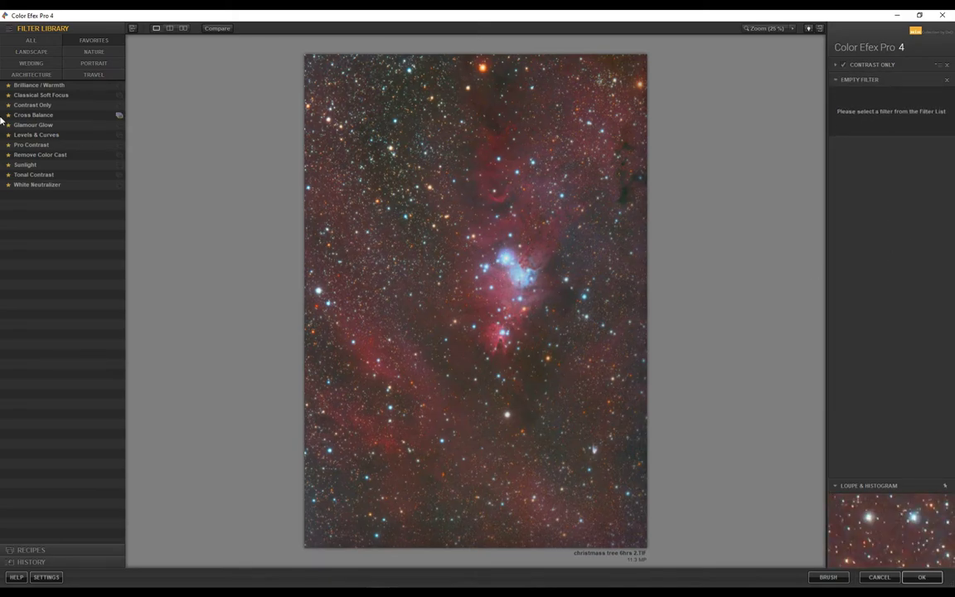
left_click(53, 98)
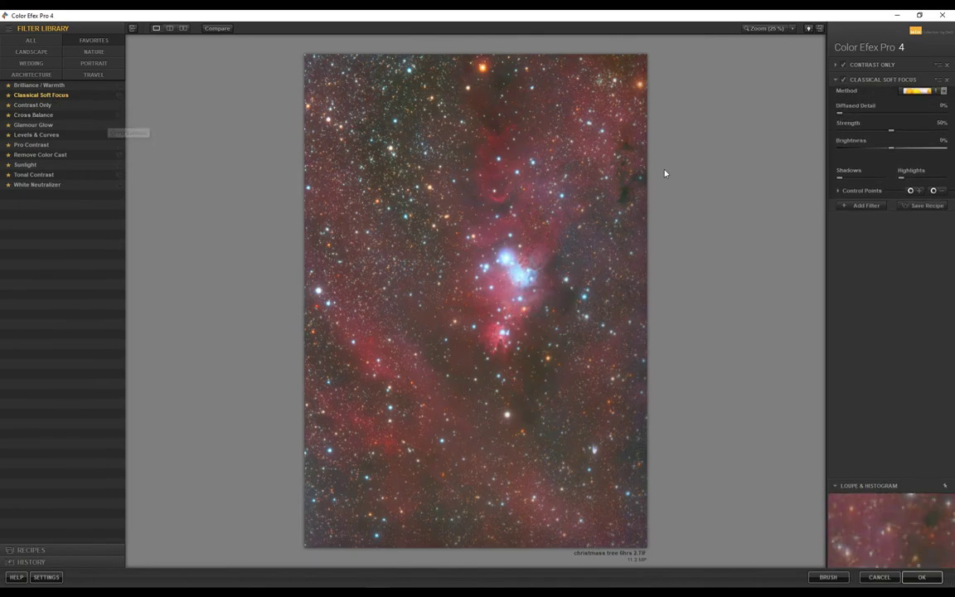
left_click(867, 142)
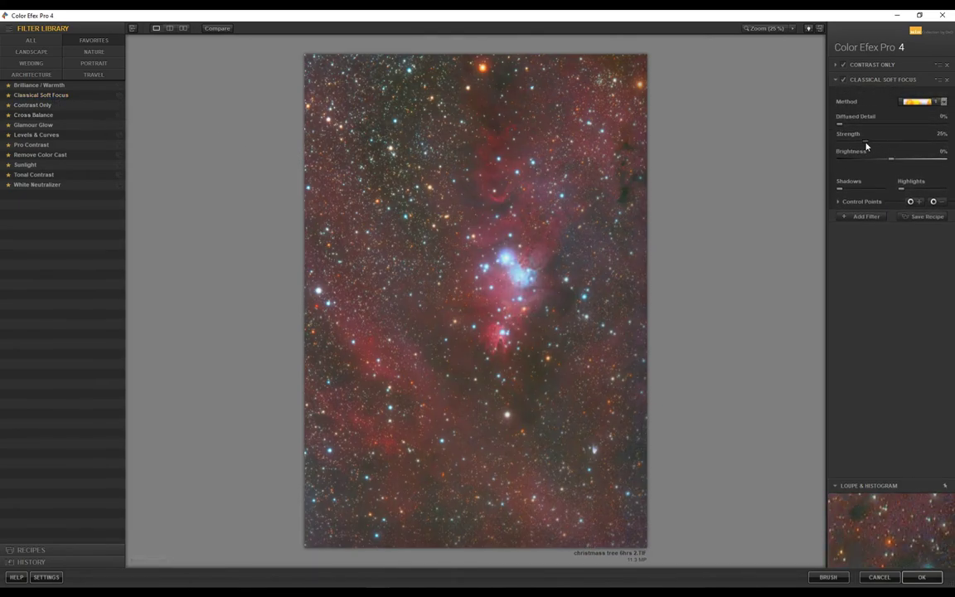
left_click_drag(871, 161, 859, 141)
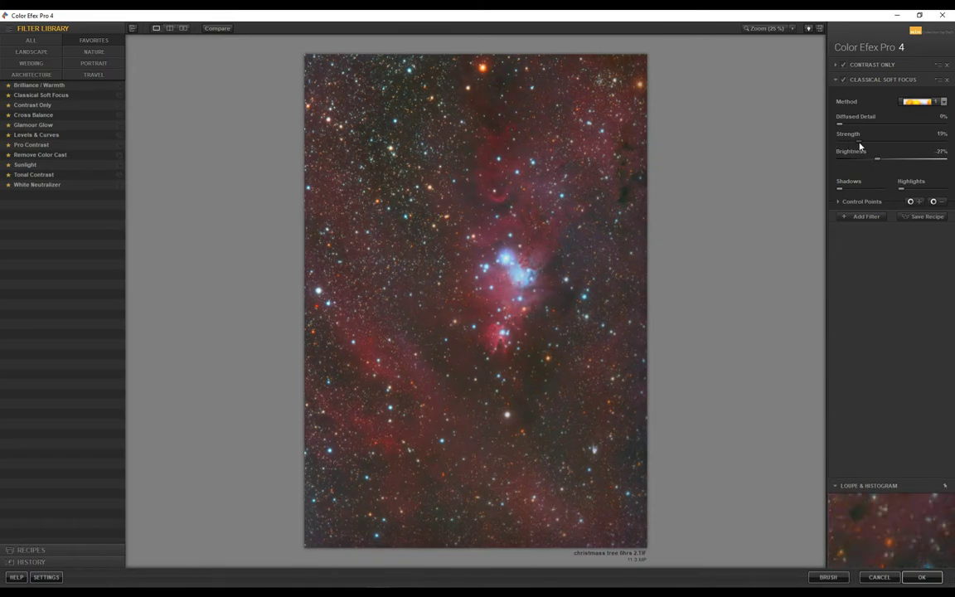
left_click(921, 578)
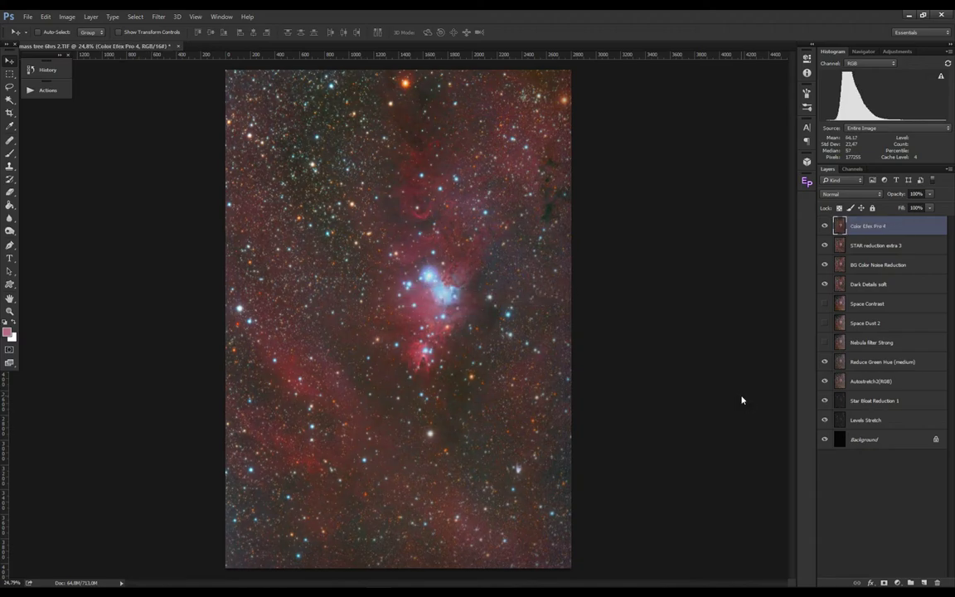
- Apply Viveza 2 globally with Brightness 1%, Contrast 14%, Saturation -2% and Warmth 5%
left_click(157, 17)
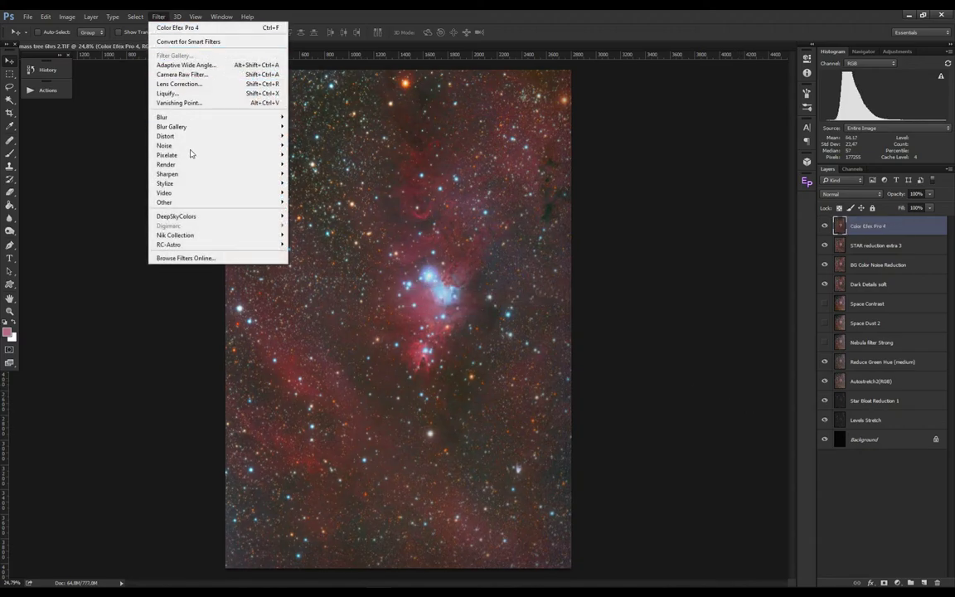
mouse_move(223, 240)
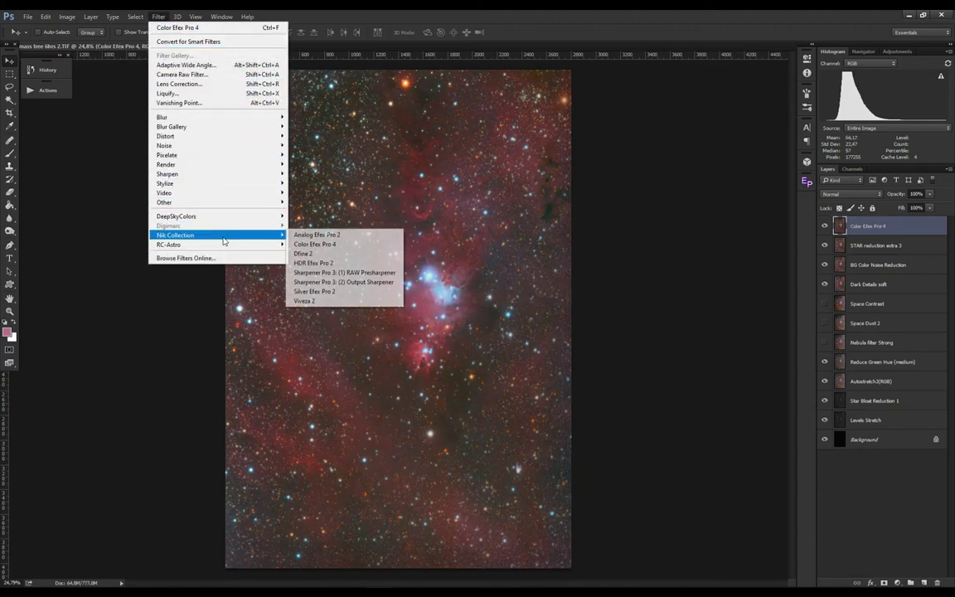
left_click(320, 301)
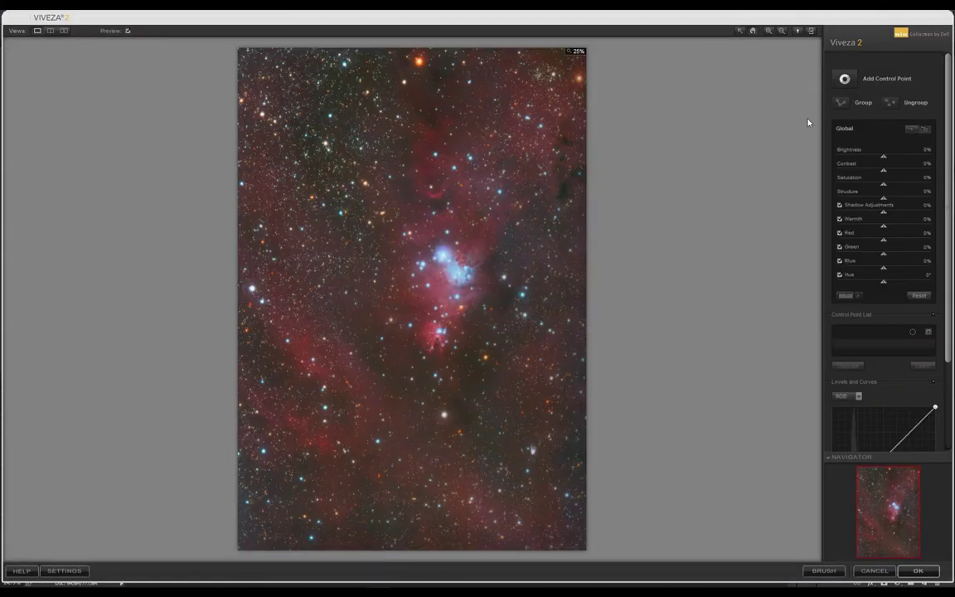
left_click_drag(884, 172, 888, 158)
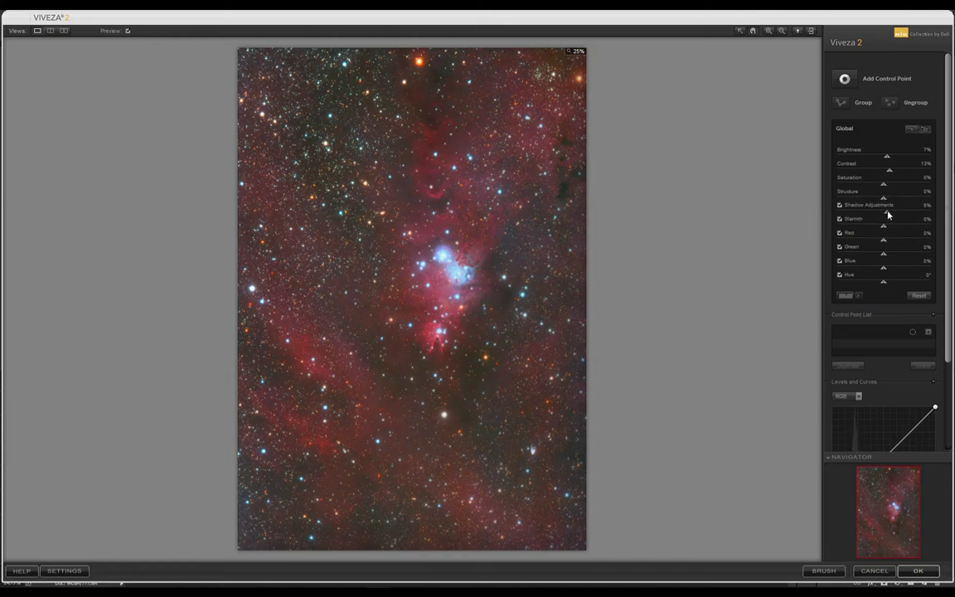
left_click_drag(887, 159, 884, 157)
left_click_drag(884, 232, 886, 234)
left_click_drag(887, 234, 891, 234)
left_click_drag(877, 190, 894, 175)
left_click(915, 571)
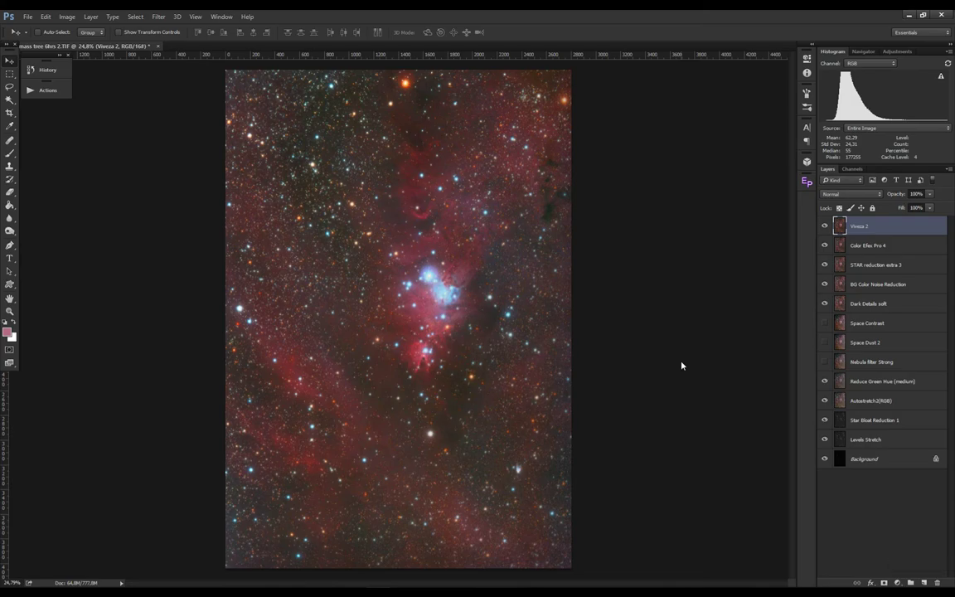
- Apply Levels with the black input raised to about 3 and midtones lifted to about 1.08
left_click(66, 17)
mouse_move(77, 42)
left_click(192, 52)
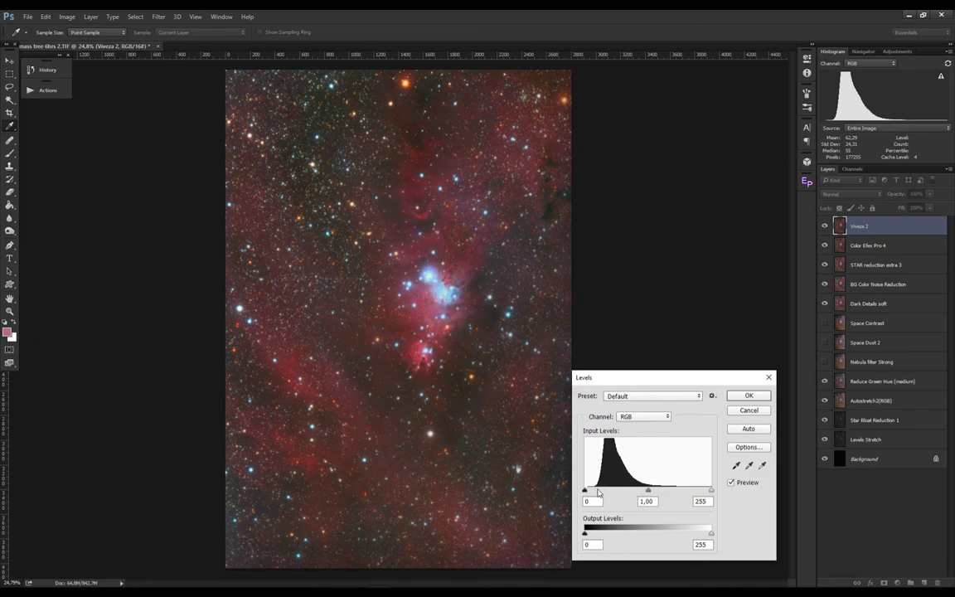
left_click_drag(586, 493, 590, 491)
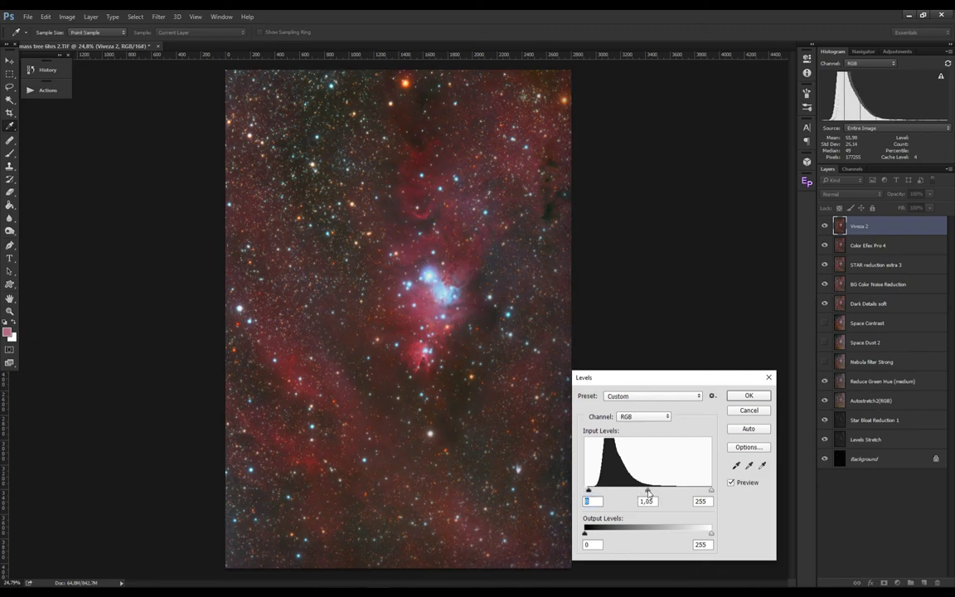
left_click_drag(651, 492, 647, 493)
key("Return")
key("v")
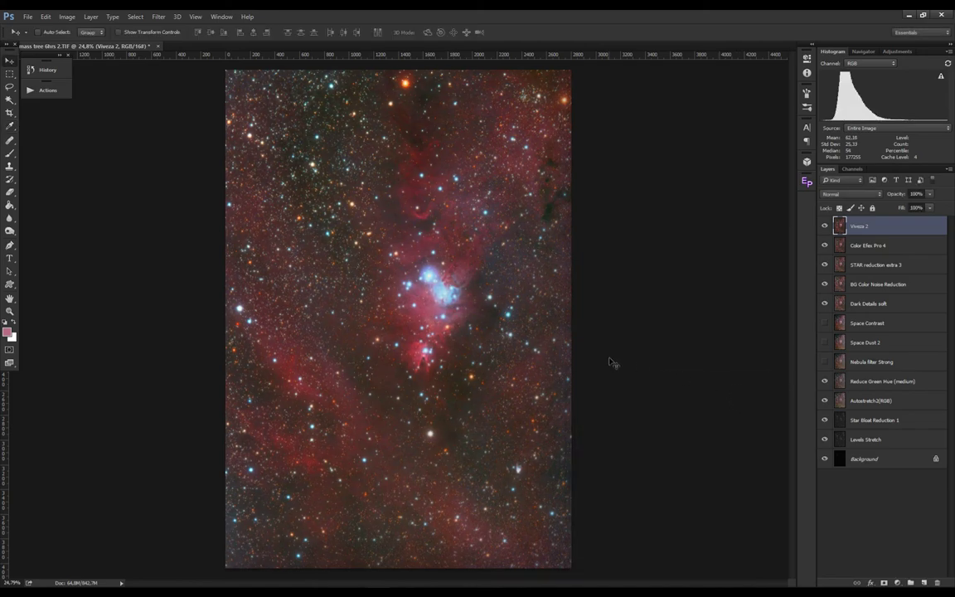